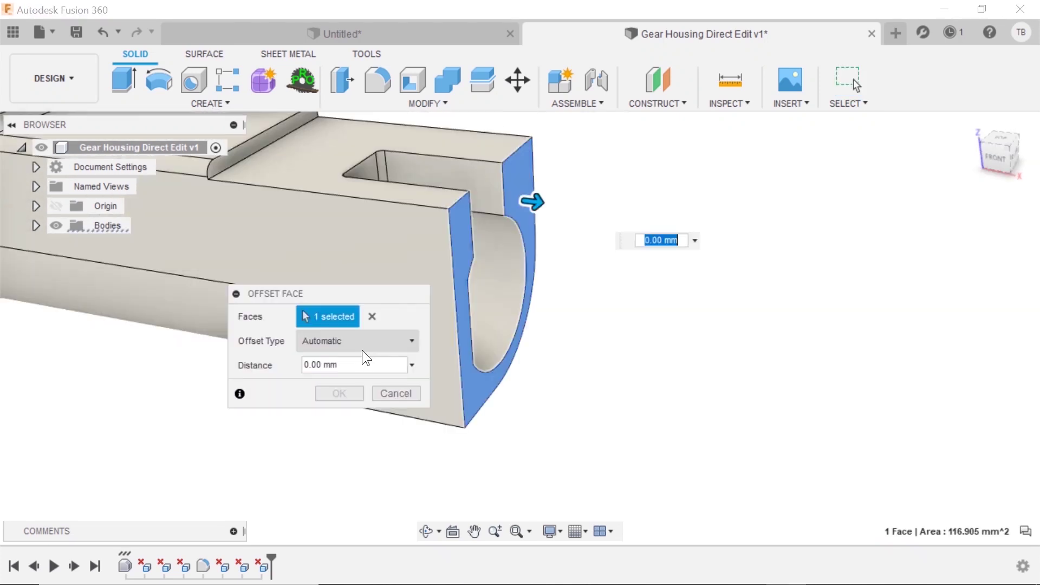
# Step: Offset the end face of the slotted housing arm outward by 10 mm, using the New Offset type
pyautogui.click(346, 341)
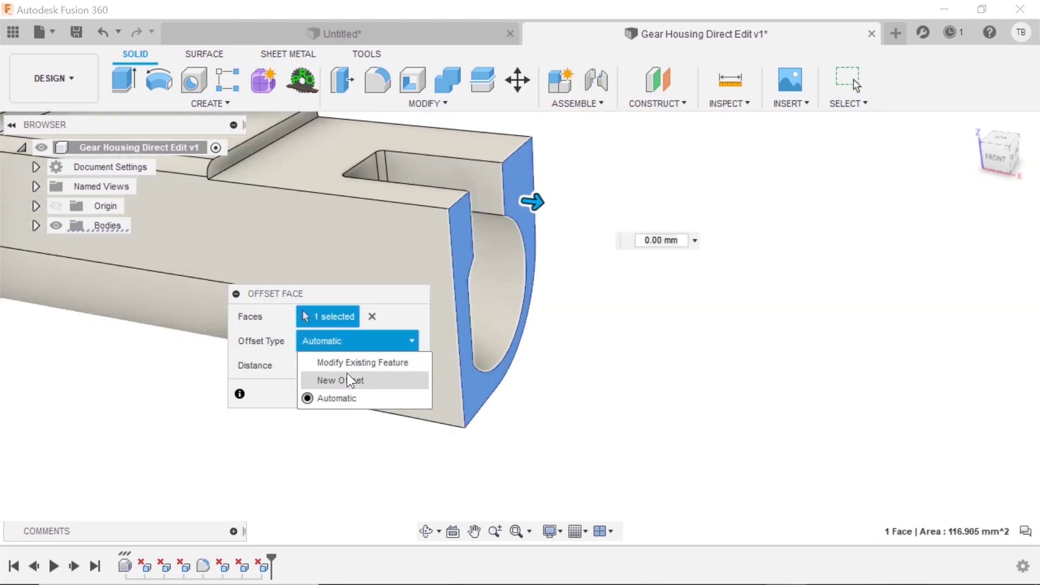
pyautogui.click(346, 379)
pyautogui.doubleClick(349, 365)
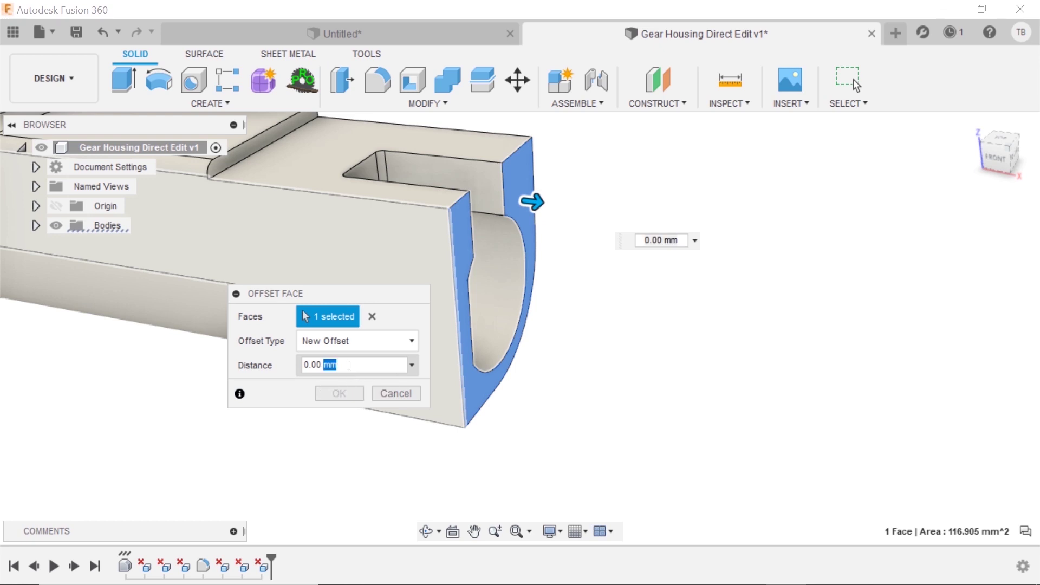
pyautogui.tripleClick(349, 365)
pyautogui.write('10')
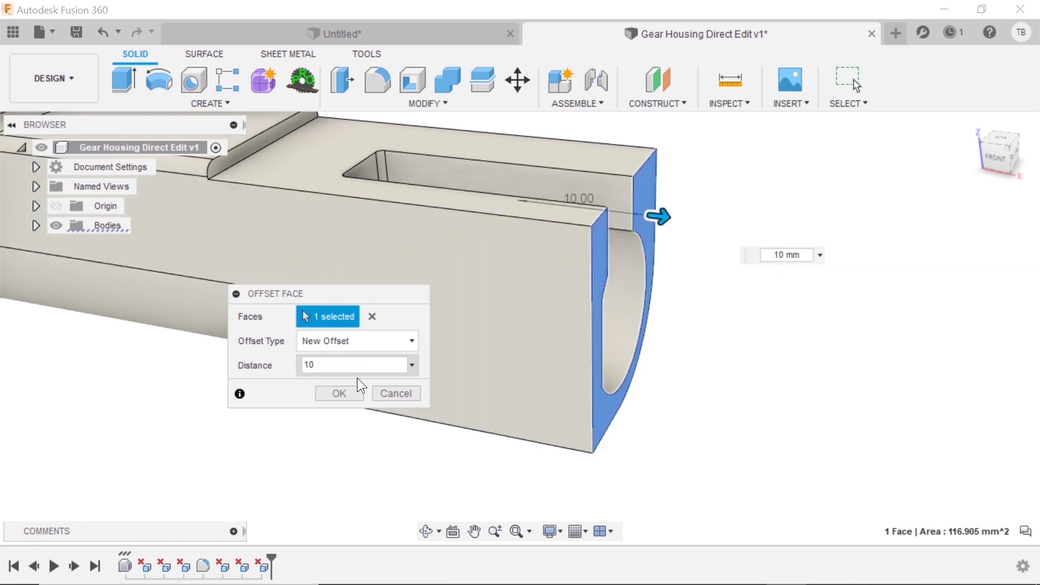
pyautogui.click(348, 395)
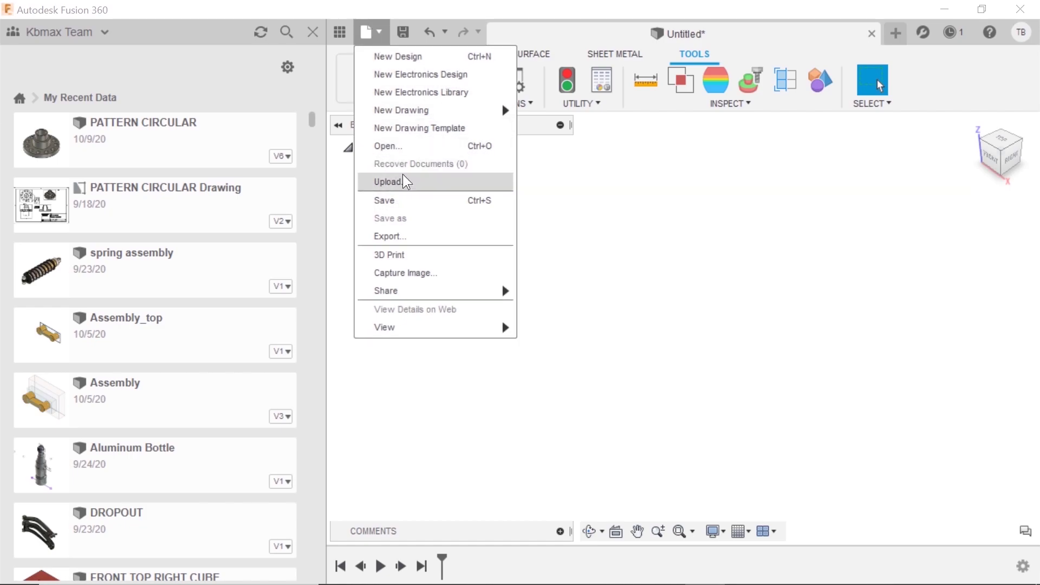
# Step: Upload the STEP file Gear Housing Direct Edit.step from the desktop, filtering the file choice to STEP files
pyautogui.click(404, 176)
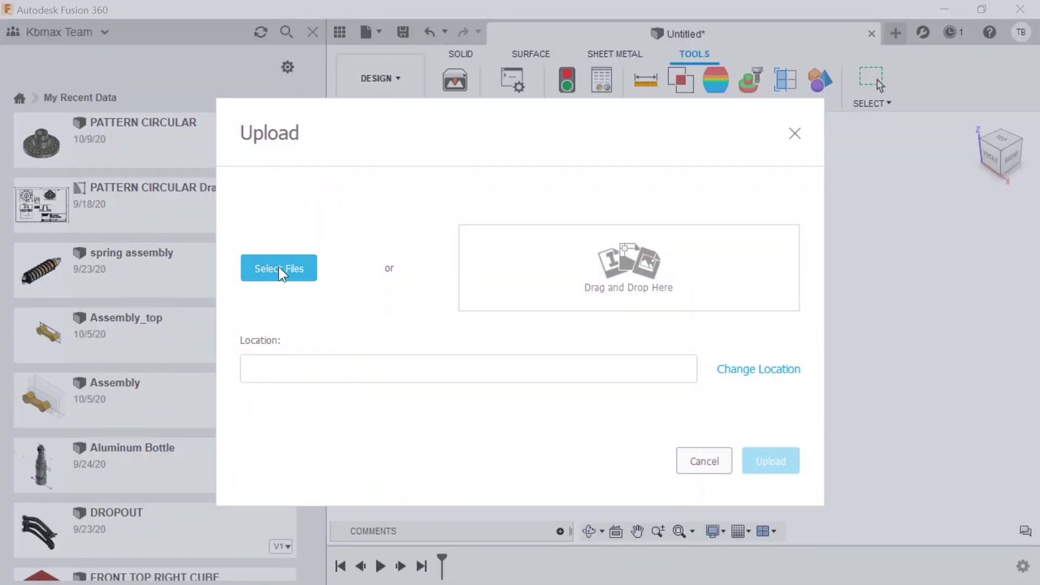
pyautogui.click(279, 268)
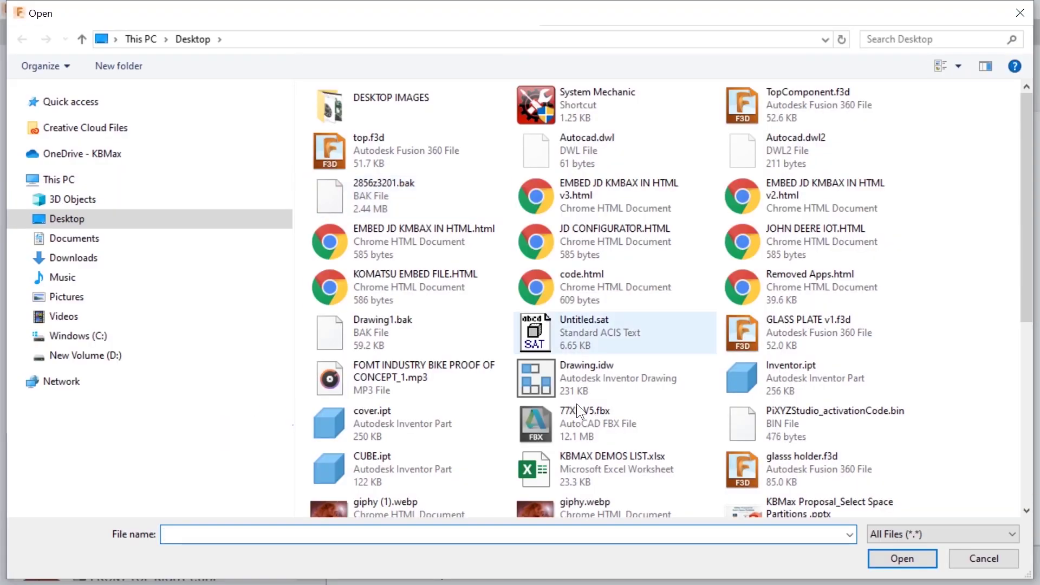
pyautogui.click(943, 533)
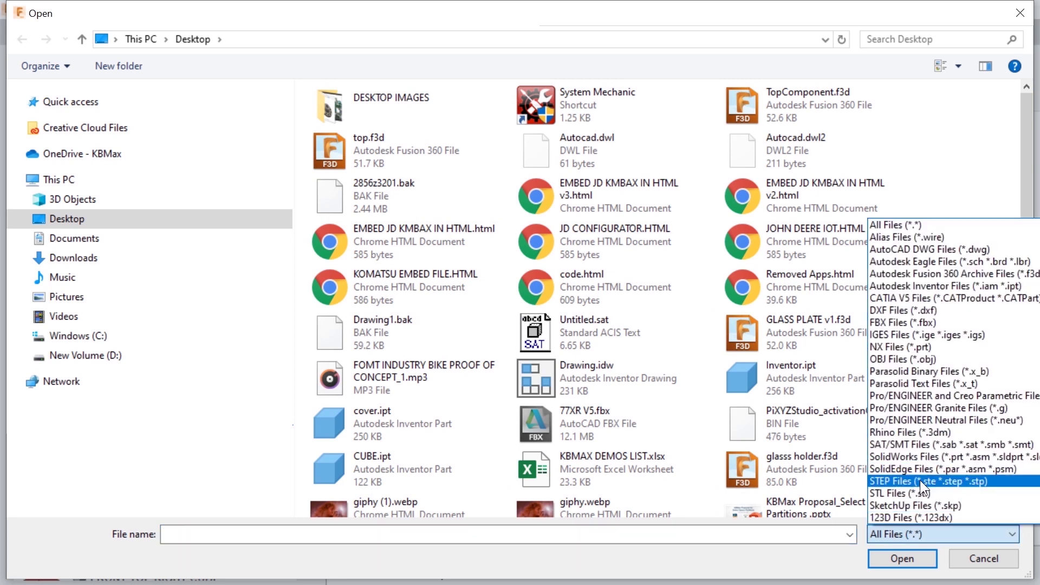
pyautogui.click(920, 479)
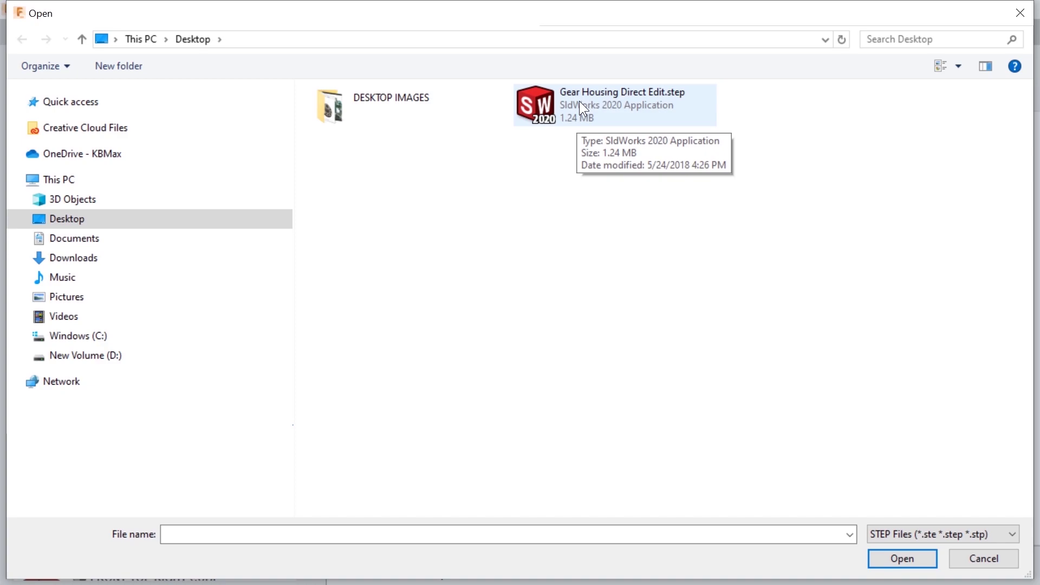
pyautogui.doubleClick(579, 102)
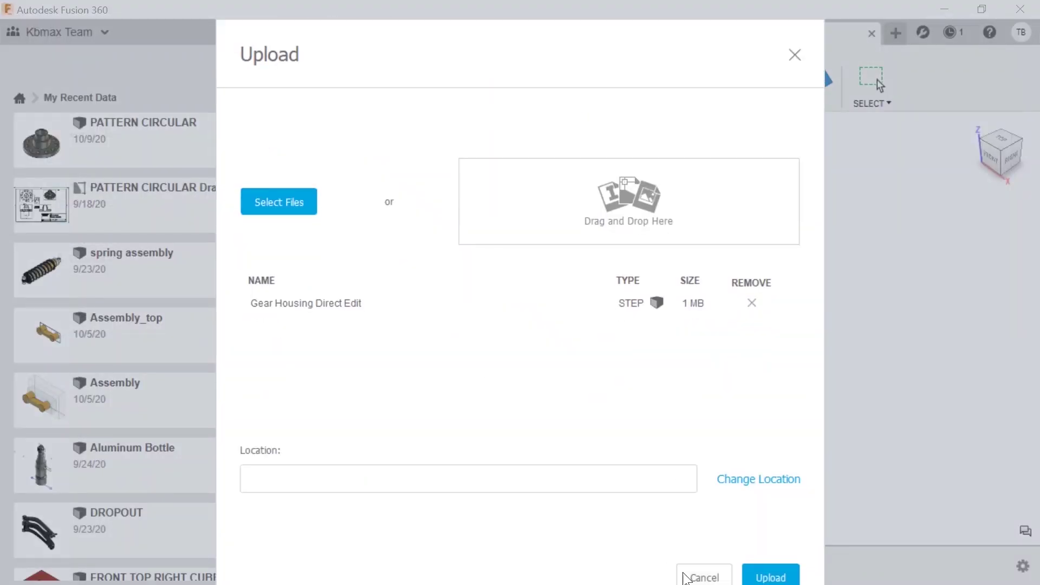
pyautogui.click(769, 577)
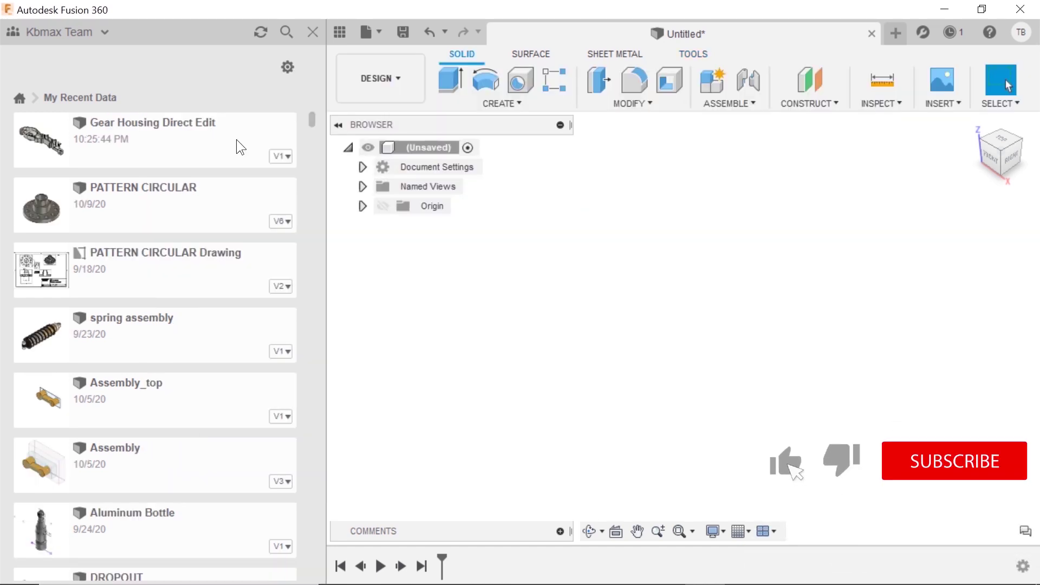
# Step: Open the uploaded Gear Housing Direct Edit design, close the recent data list and inspect the imported housing
pyautogui.doubleClick(236, 139)
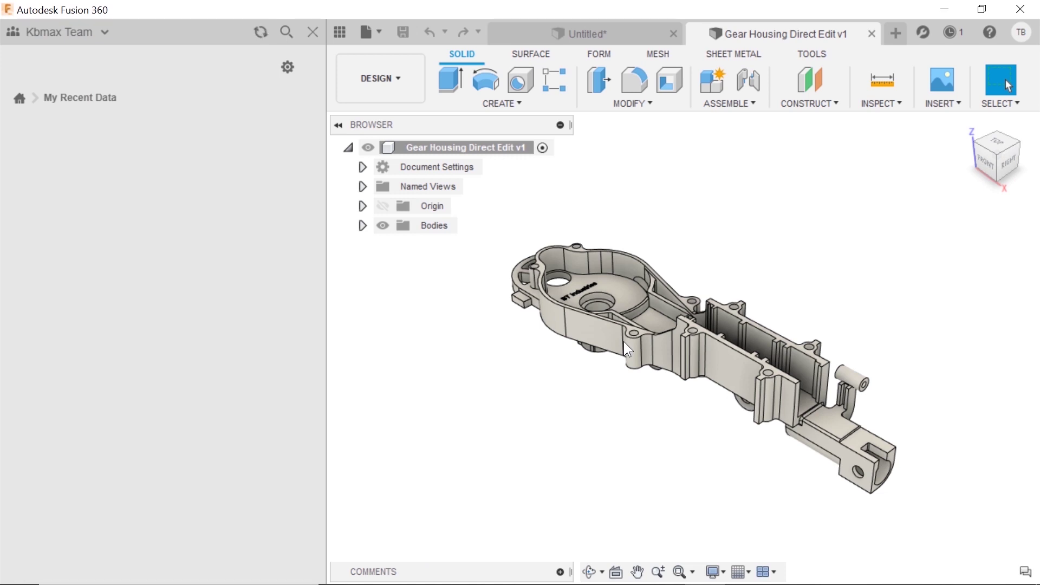
pyautogui.click(313, 32)
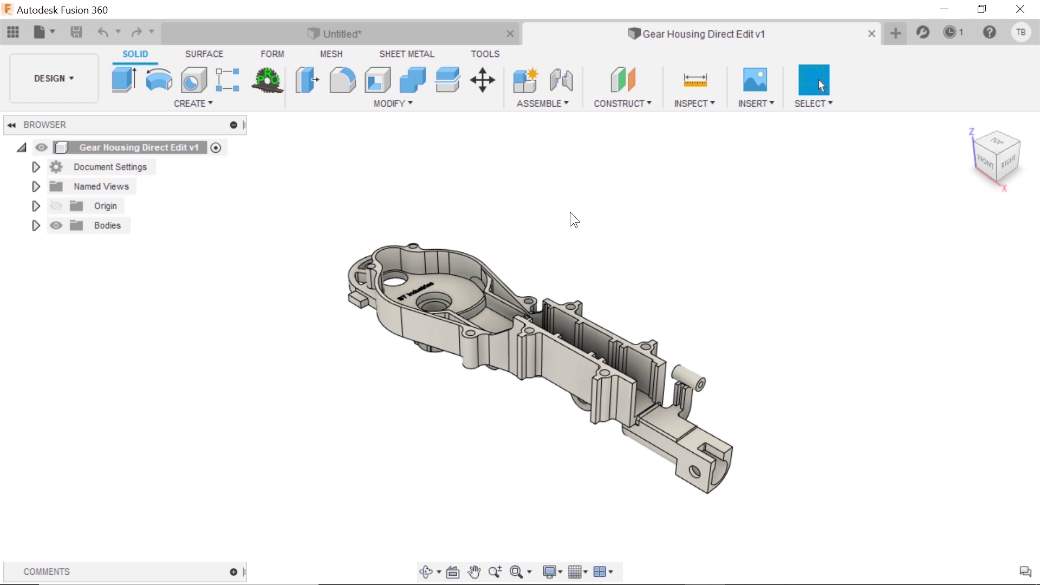
pyautogui.scroll(5, 465, 313)
pyautogui.scroll(3, 373, 303)
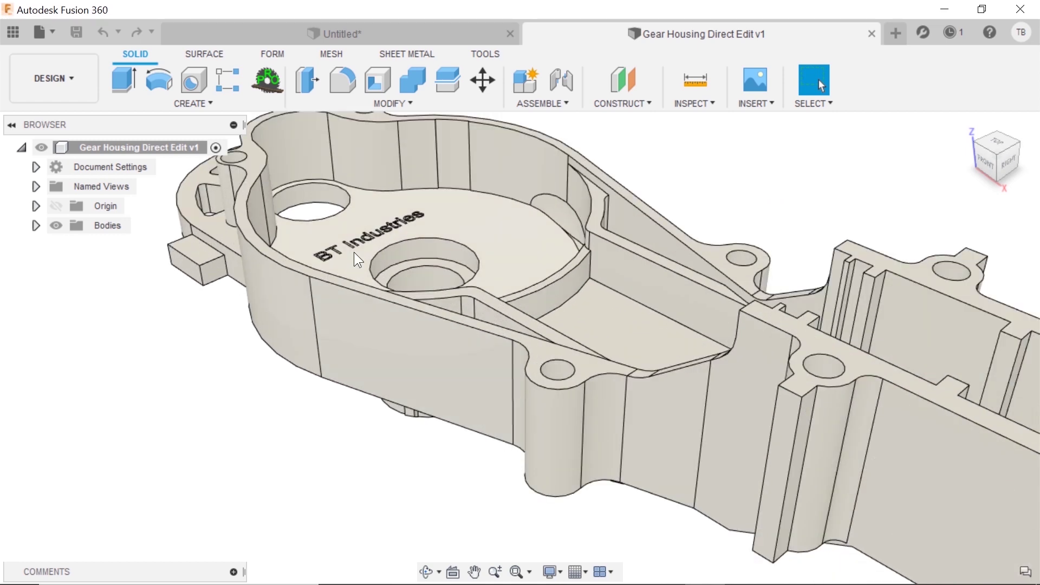
pyautogui.keyDown('shift'); pyautogui.moveTo(341, 264); pyautogui.dragTo(276, 515, button='middle'); pyautogui.keyUp('shift')
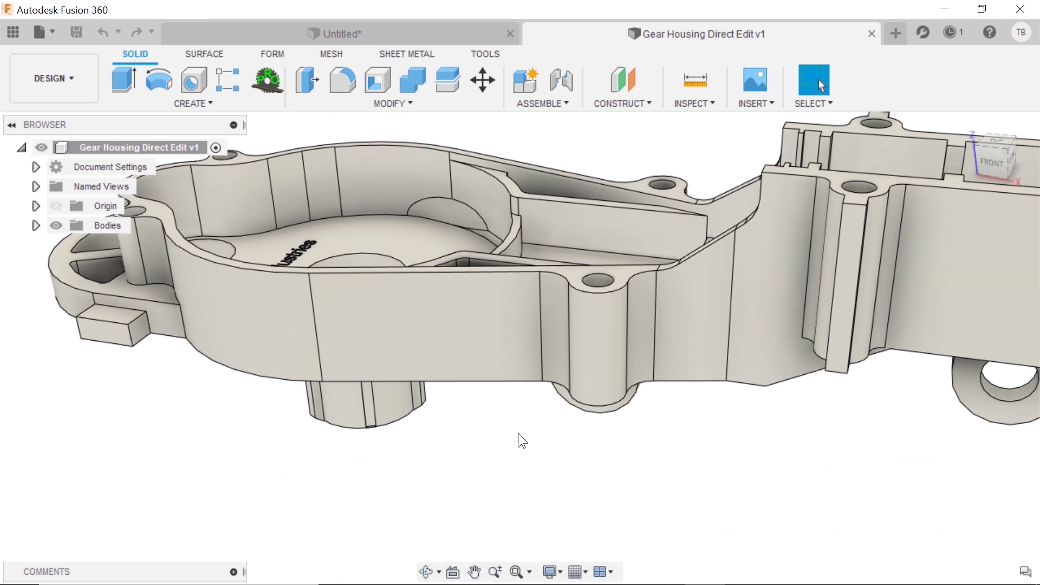
# Step: Set the Design preference for Design History to Capture Design History (Parametric Modeling) and apply it
pyautogui.click(1013, 28)
pyautogui.click(968, 74)
pyautogui.click(723, 133)
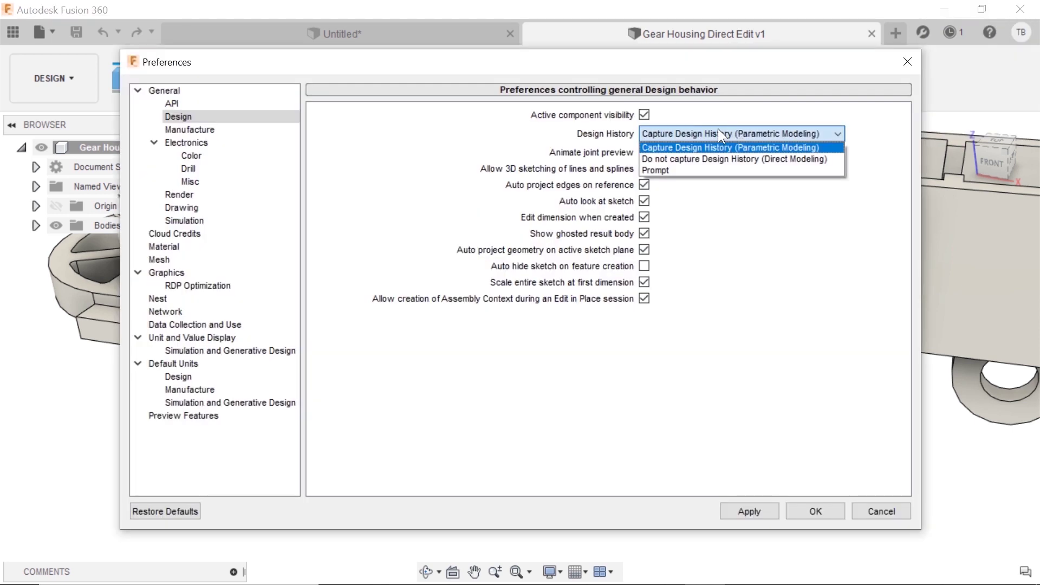
pyautogui.click(691, 147)
pyautogui.click(752, 509)
pyautogui.click(805, 510)
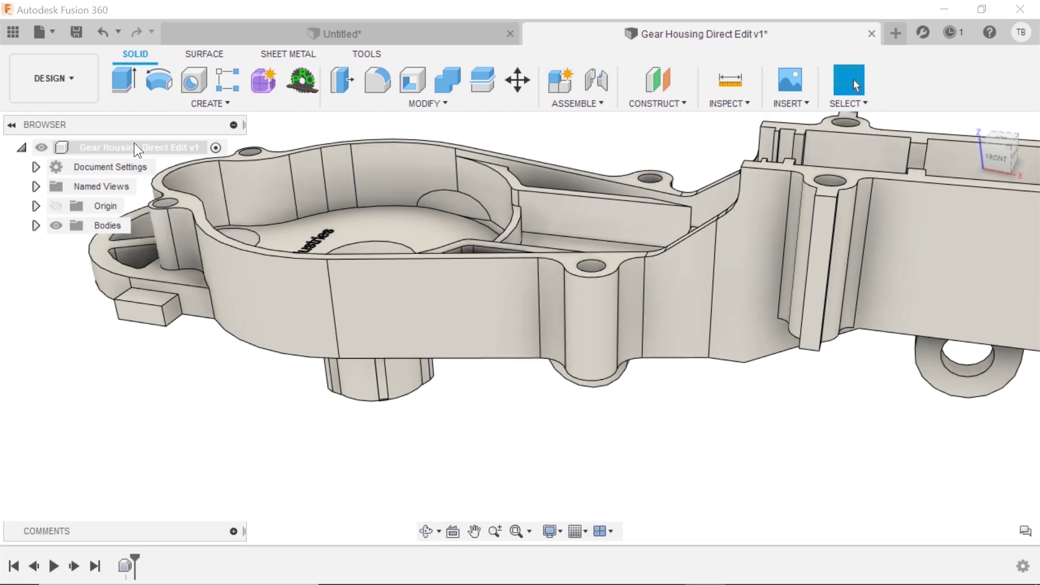
# Step: Stop capturing design history for the gear housing design, accepting the removal of its timeline
pyautogui.rightClick(135, 143)
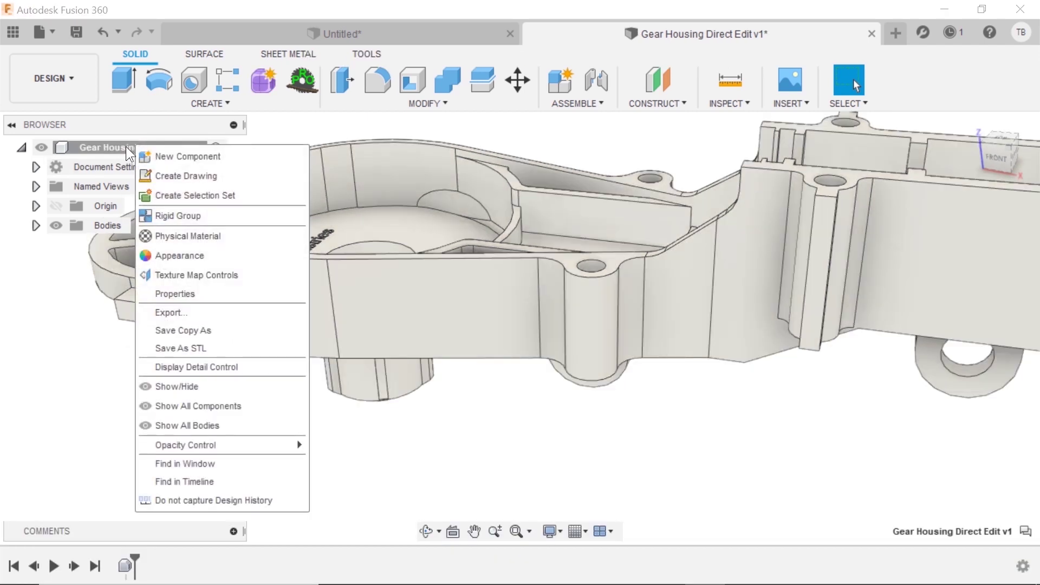
pyautogui.click(201, 493)
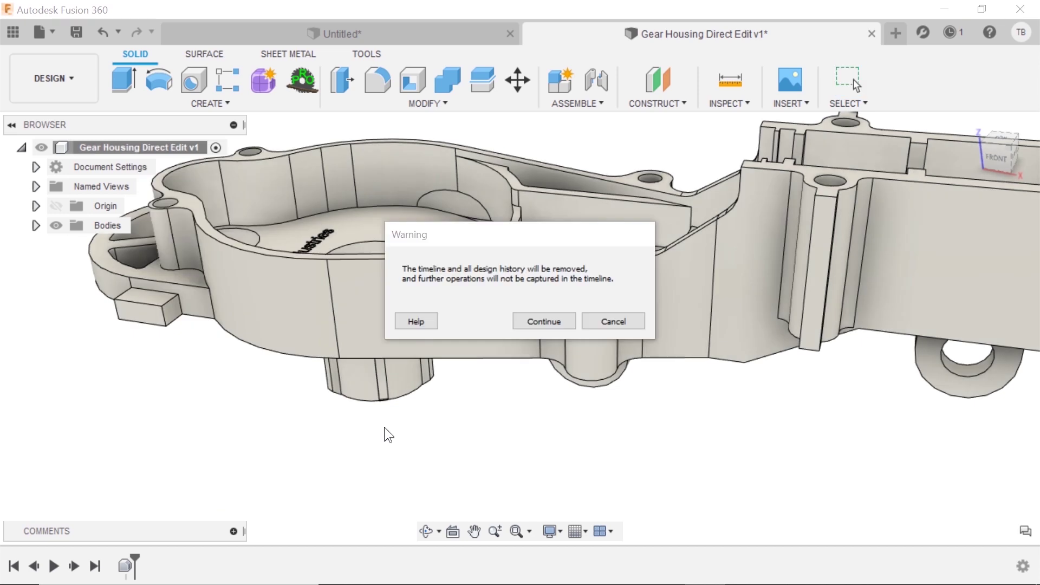
pyautogui.click(560, 317)
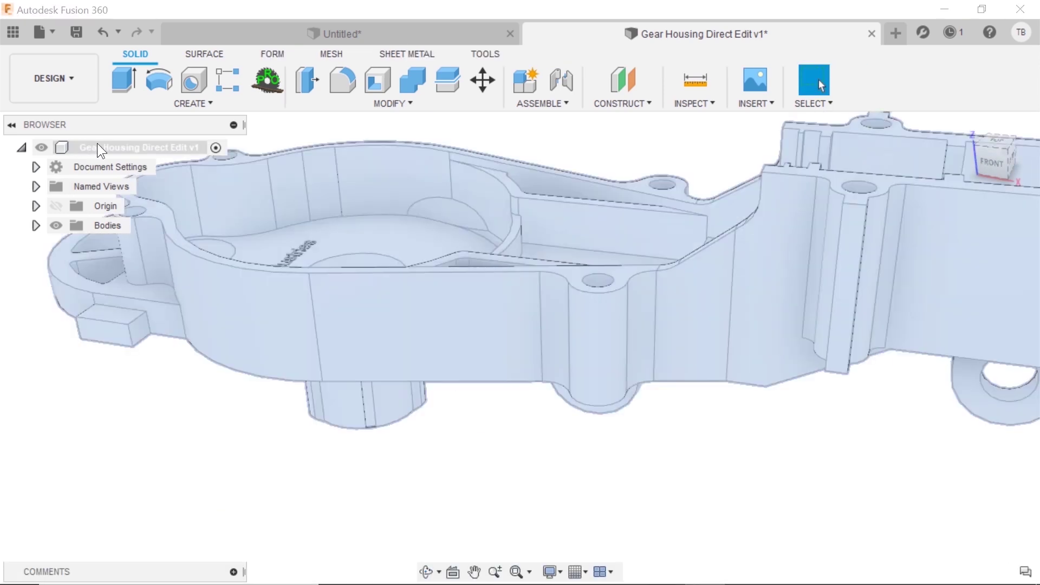
# Step: Turn on design history capture for the gear housing design and check its base feature in the timeline
pyautogui.rightClick(97, 143)
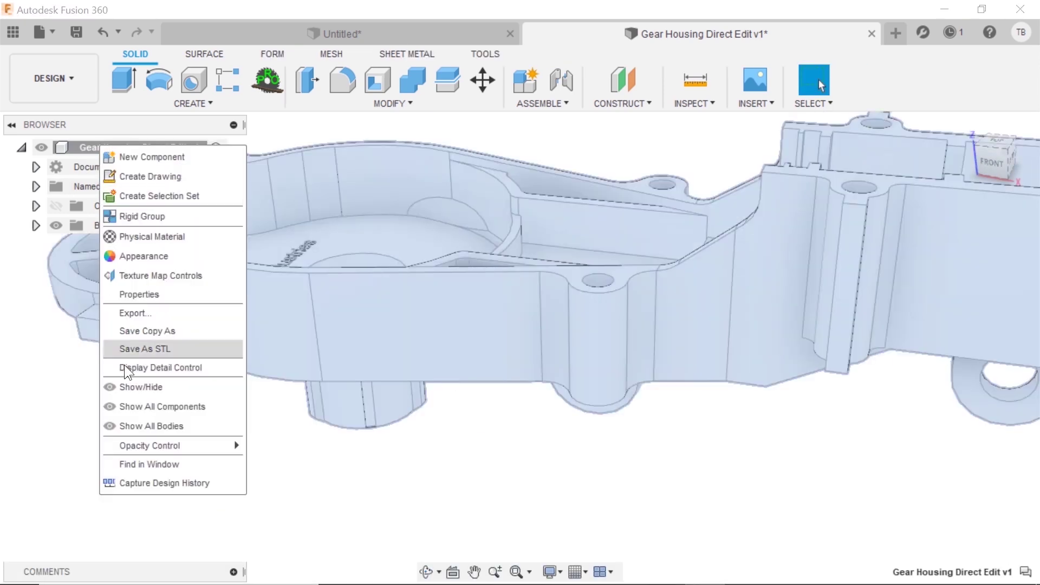
pyautogui.click(177, 488)
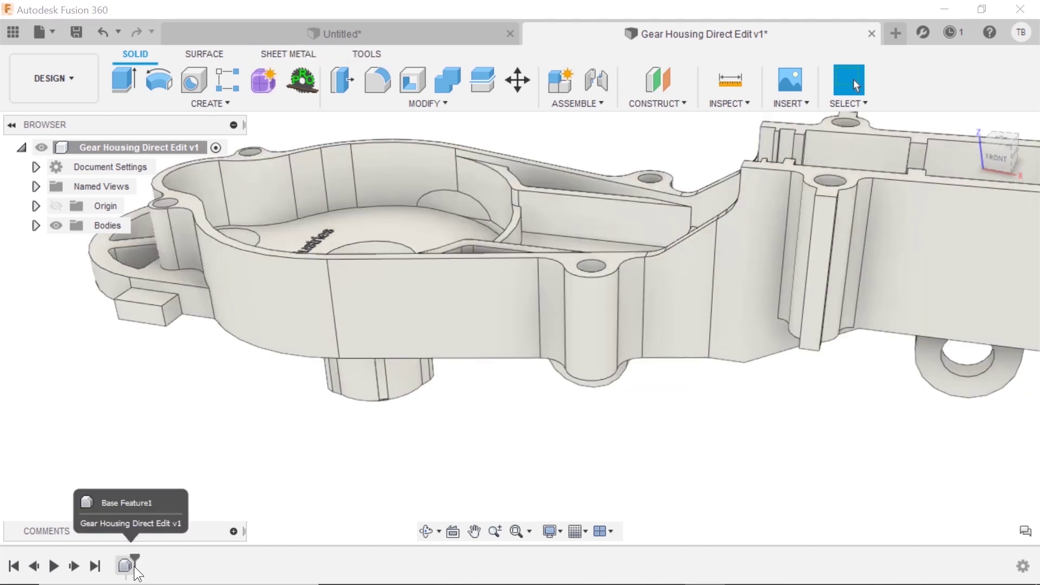
pyautogui.click(126, 565)
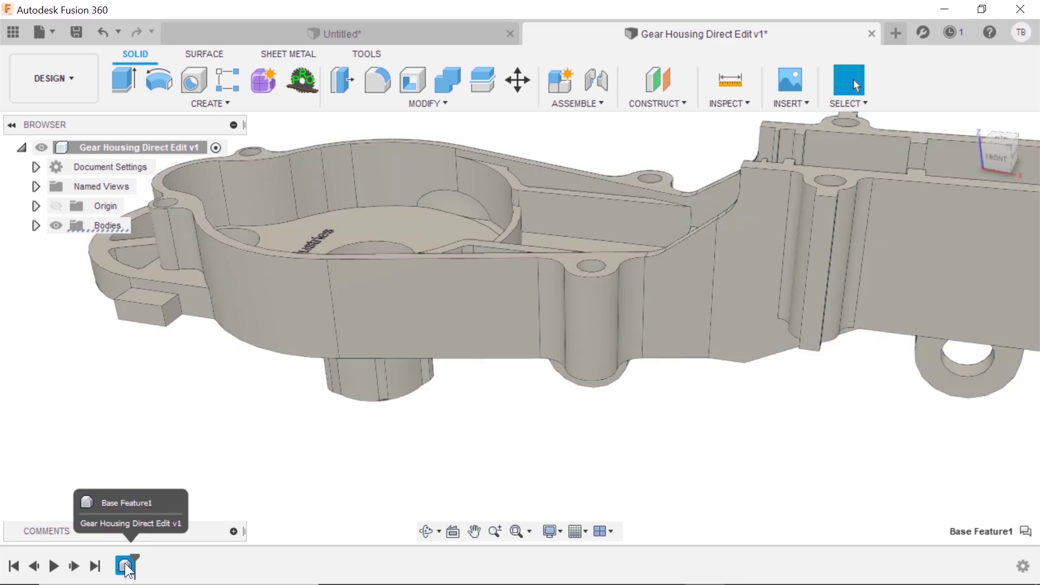
pyautogui.click(344, 473)
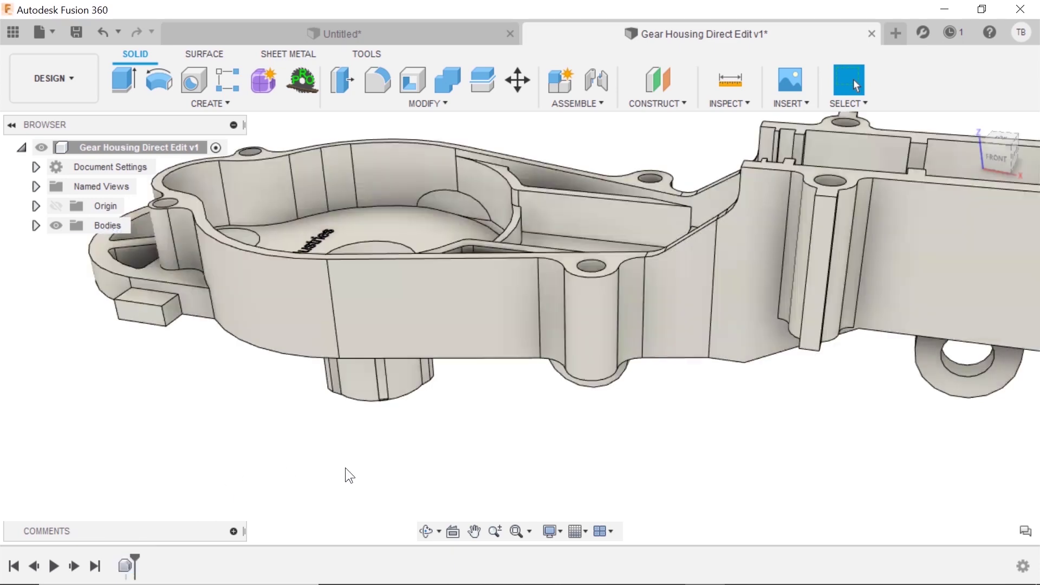
# Step: Examine the housing's BT Industries lettering from the top view, rotated so that the text reads horizontally
pyautogui.keyDown('shift'); pyautogui.moveTo(525, 450); pyautogui.dragTo(606, 368, button='middle'); pyautogui.keyUp('shift')
pyautogui.scroll(2, 602, 360)
pyautogui.scroll(-6, 603, 360)
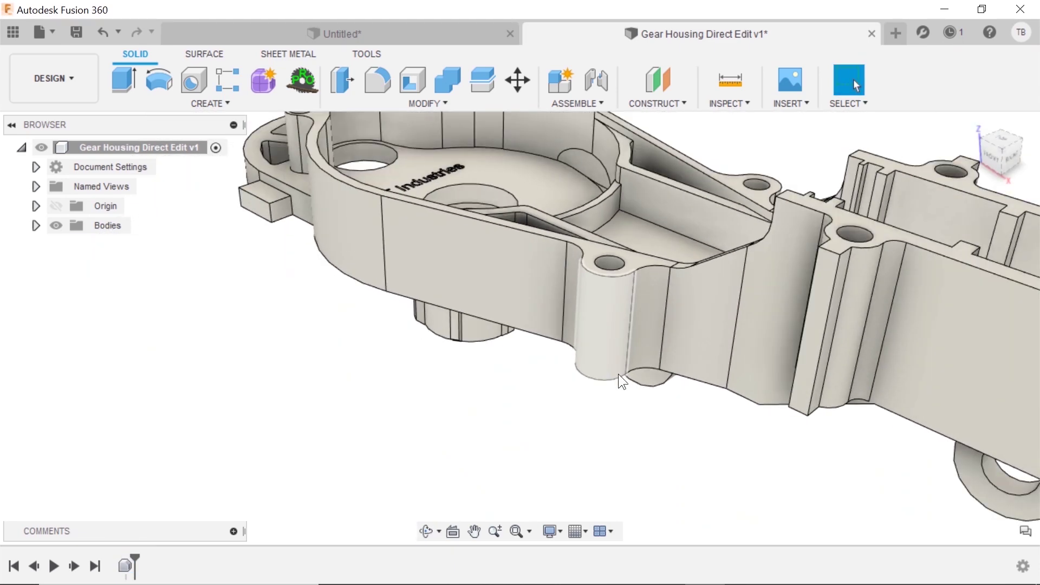
pyautogui.keyDown('shift'); pyautogui.moveTo(692, 351); pyautogui.dragTo(649, 292, button='middle'); pyautogui.keyUp('shift')
pyautogui.scroll(3, 556, 286)
pyautogui.scroll(2, 528, 282)
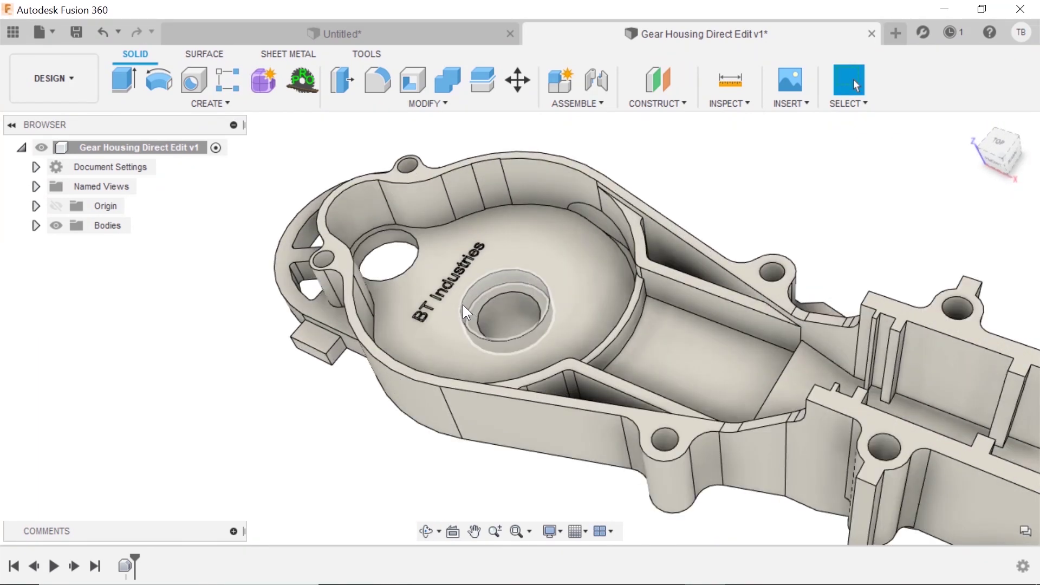
pyautogui.keyDown('shift'); pyautogui.moveTo(462, 304); pyautogui.dragTo(482, 331, button='middle'); pyautogui.keyUp('shift')
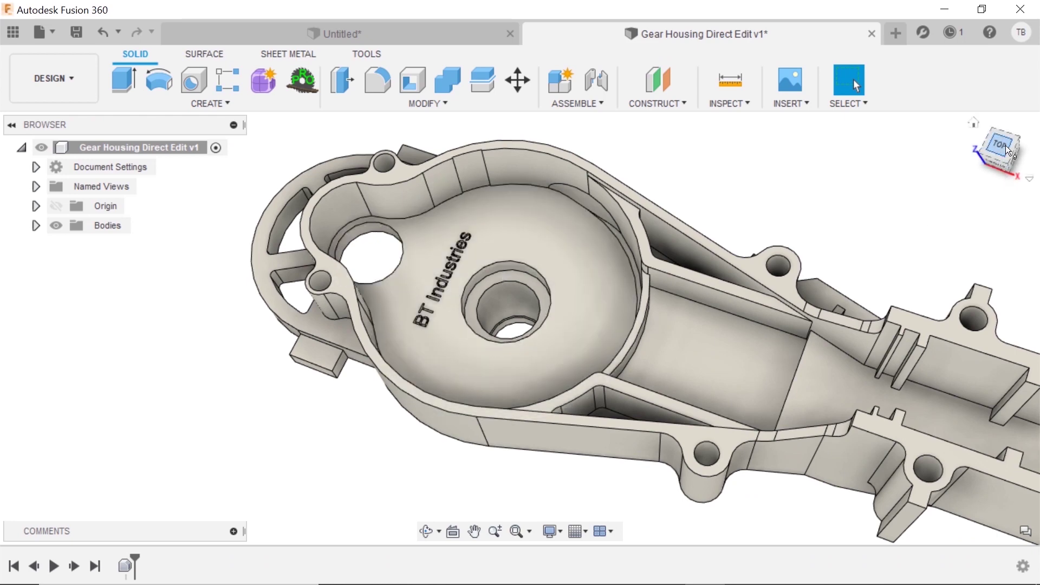
pyautogui.click(1005, 145)
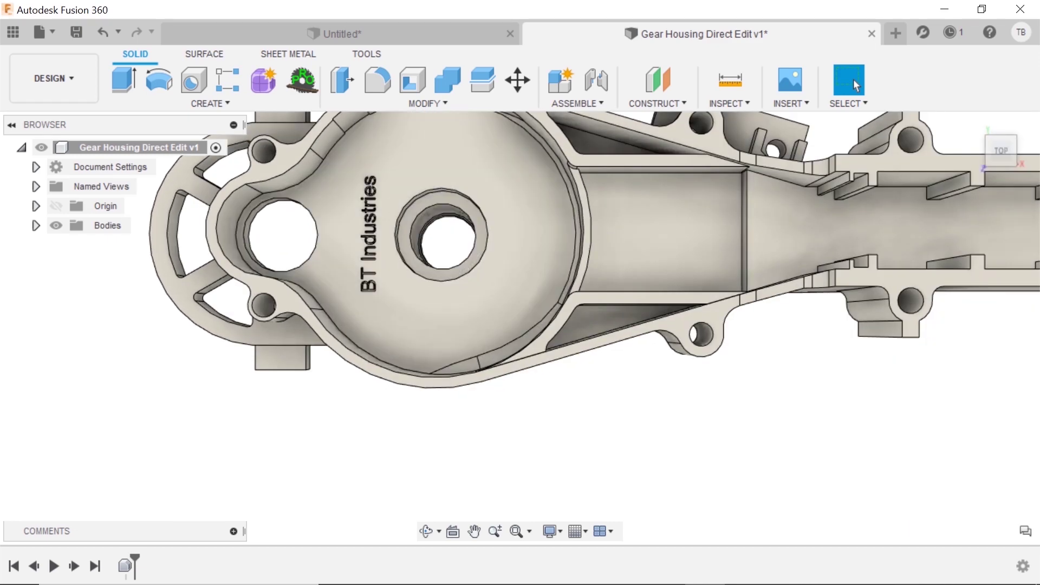
pyautogui.click(1029, 132)
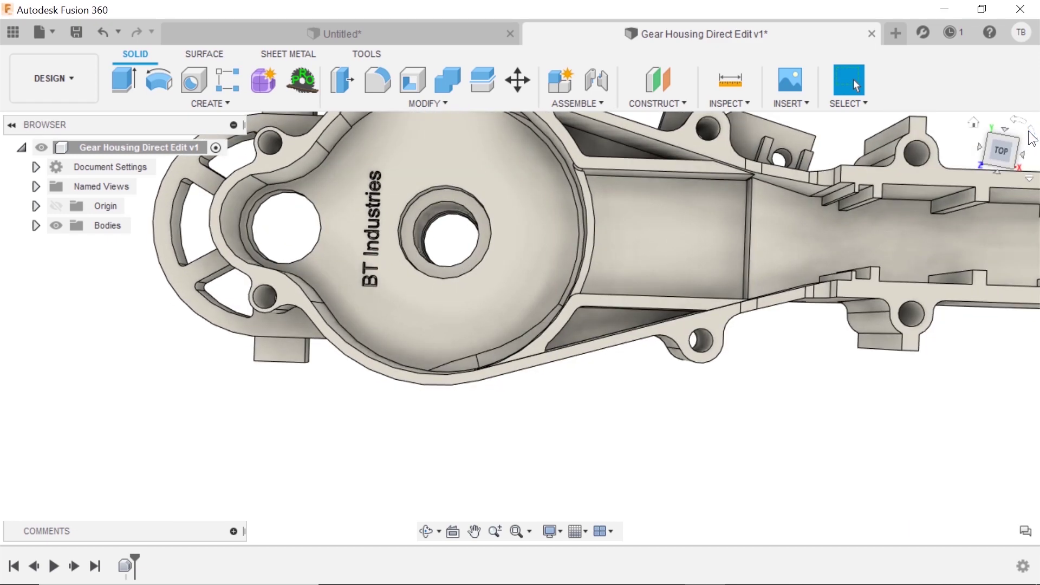
pyautogui.scroll(5, 563, 214)
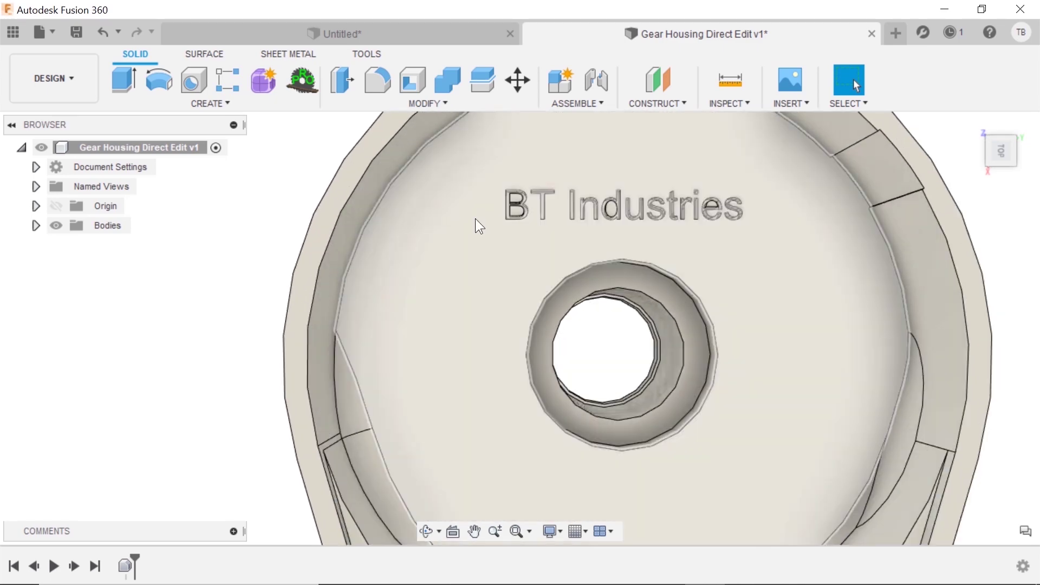
pyautogui.keyDown('shift'); pyautogui.moveTo(476, 222); pyautogui.dragTo(516, 205, button='middle'); pyautogui.keyUp('shift')
pyautogui.moveTo(569, 167); pyautogui.dragTo(529, 307, button='middle')
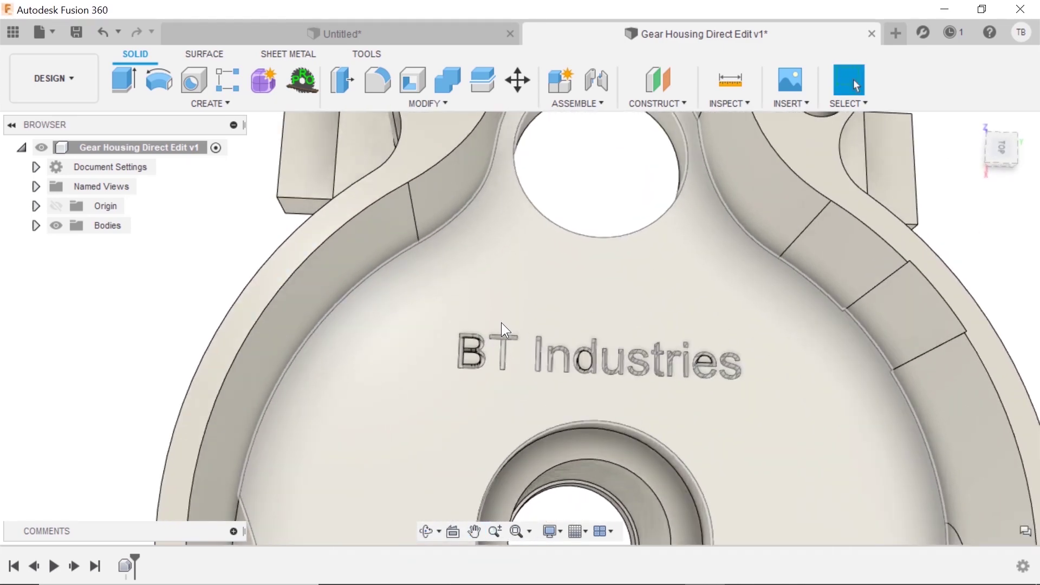
# Step: Select all faces of the BT Industries lettering on the housing floor and delete them
pyautogui.scroll(-1, 502, 323)
pyautogui.moveTo(316, 244); pyautogui.dragTo(757, 448)
pyautogui.keyDown('shift'); pyautogui.moveTo(733, 332); pyautogui.dragTo(701, 330, button='middle'); pyautogui.keyUp('shift')
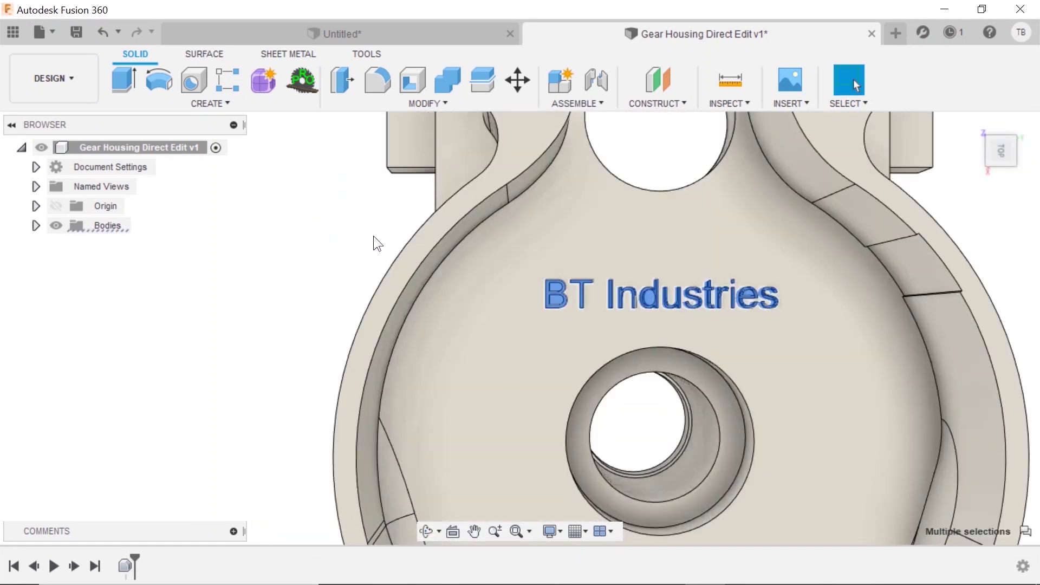
pyautogui.click(378, 235)
pyautogui.moveTo(378, 234); pyautogui.dragTo(835, 391)
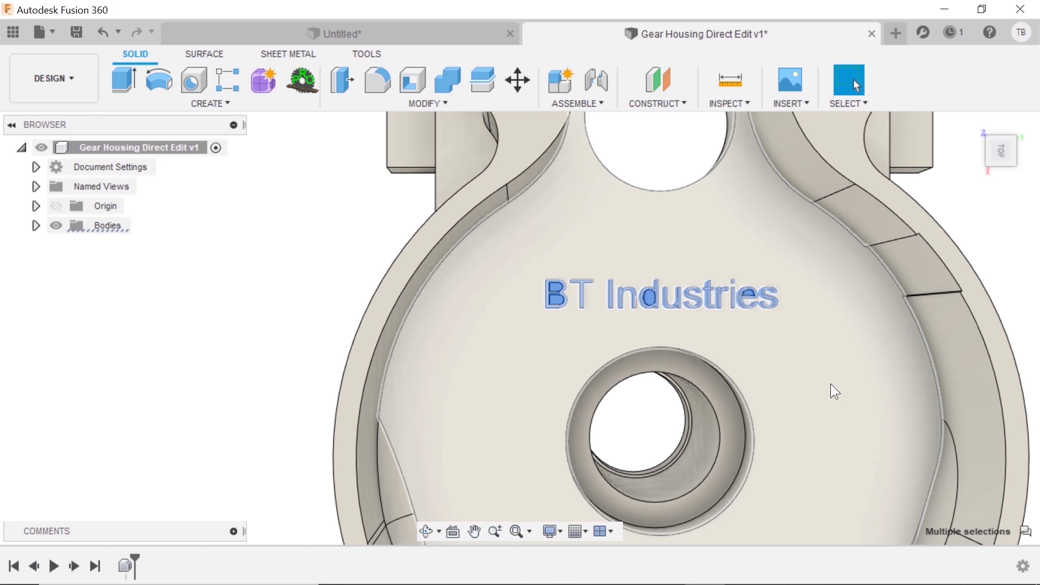
pyautogui.press('Delete')
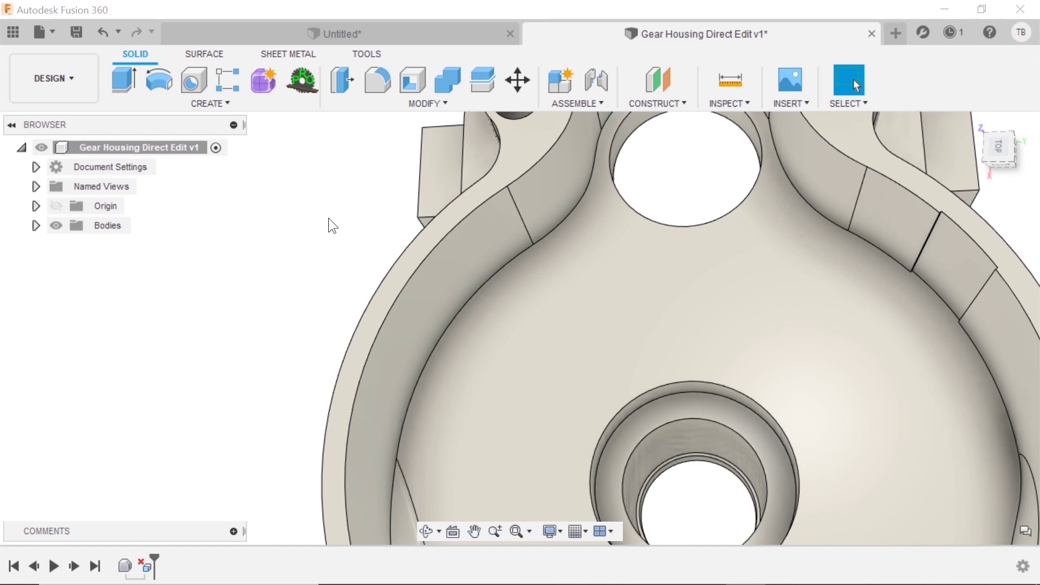
pyautogui.keyDown('shift'); pyautogui.moveTo(271, 327); pyautogui.dragTo(273, 296, button='middle'); pyautogui.keyUp('shift')
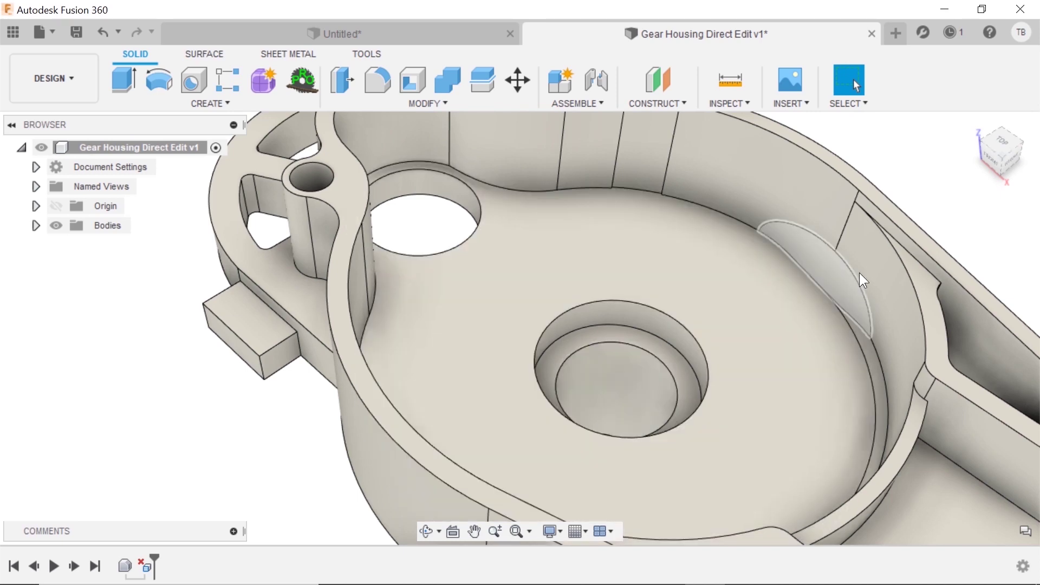
pyautogui.keyDown('shift'); pyautogui.moveTo(791, 314); pyautogui.dragTo(857, 293, button='middle'); pyautogui.keyUp('shift')
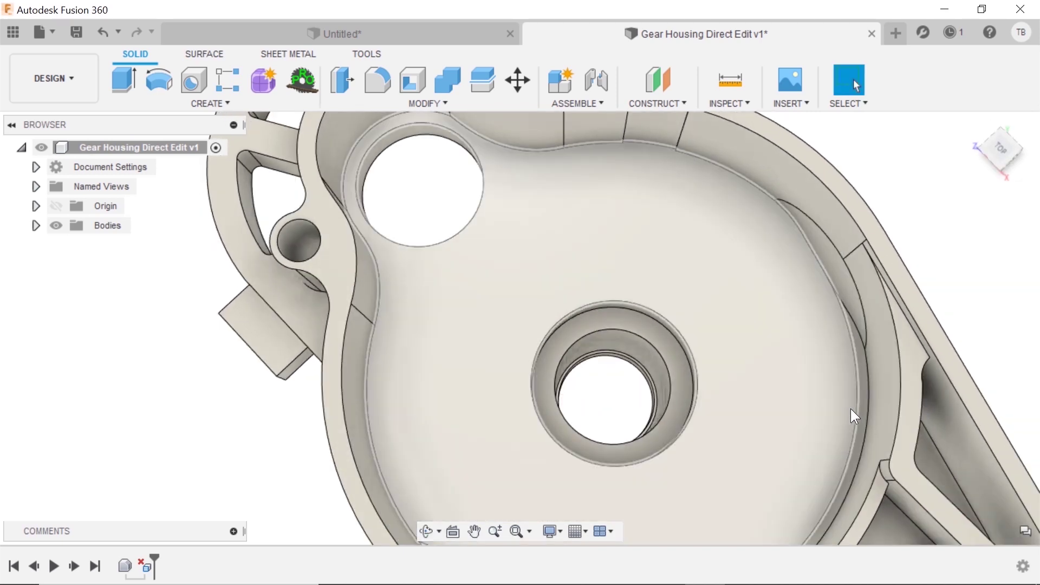
# Step: Select the faces of the thin crescent-shaped ledge around the gear pocket floor, on both ends and along the arc, and delete them
pyautogui.keyDown('shift'); pyautogui.moveTo(741, 420); pyautogui.dragTo(730, 278, button='middle'); pyautogui.keyUp('shift')
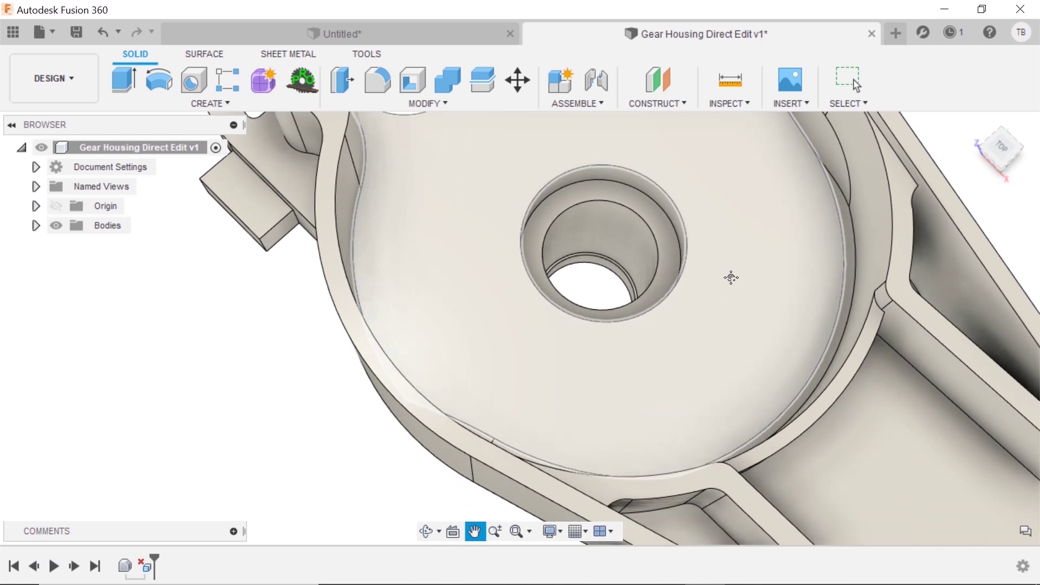
pyautogui.keyDown('shift'); pyautogui.moveTo(606, 367); pyautogui.dragTo(564, 412, button='middle'); pyautogui.keyUp('shift')
pyautogui.click(472, 446)
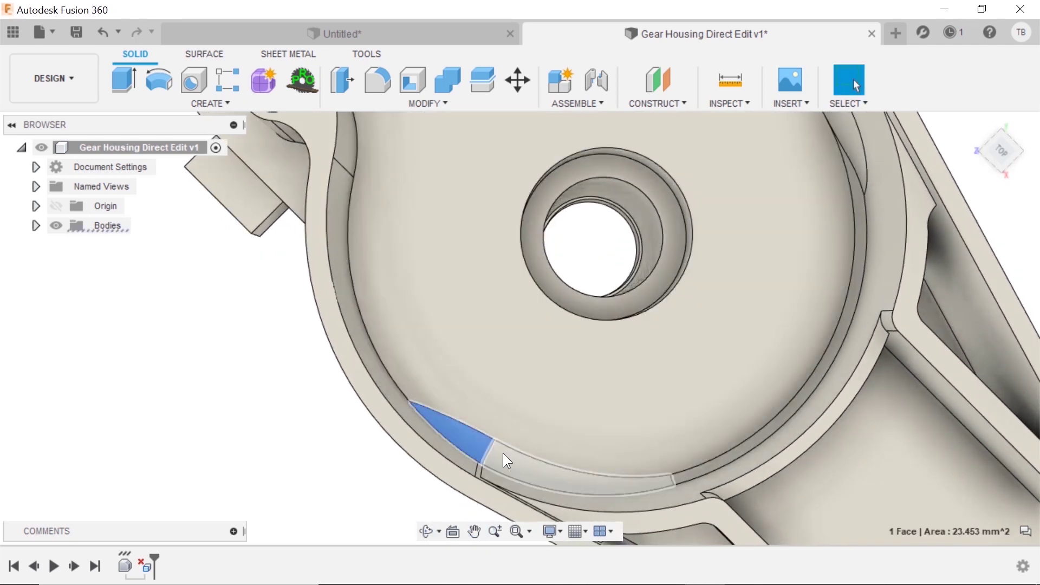
pyautogui.keyDown('ctrl'); pyautogui.click(588, 453); pyautogui.keyUp('ctrl')
pyautogui.keyDown('ctrl'); pyautogui.click(700, 469); pyautogui.keyUp('ctrl')
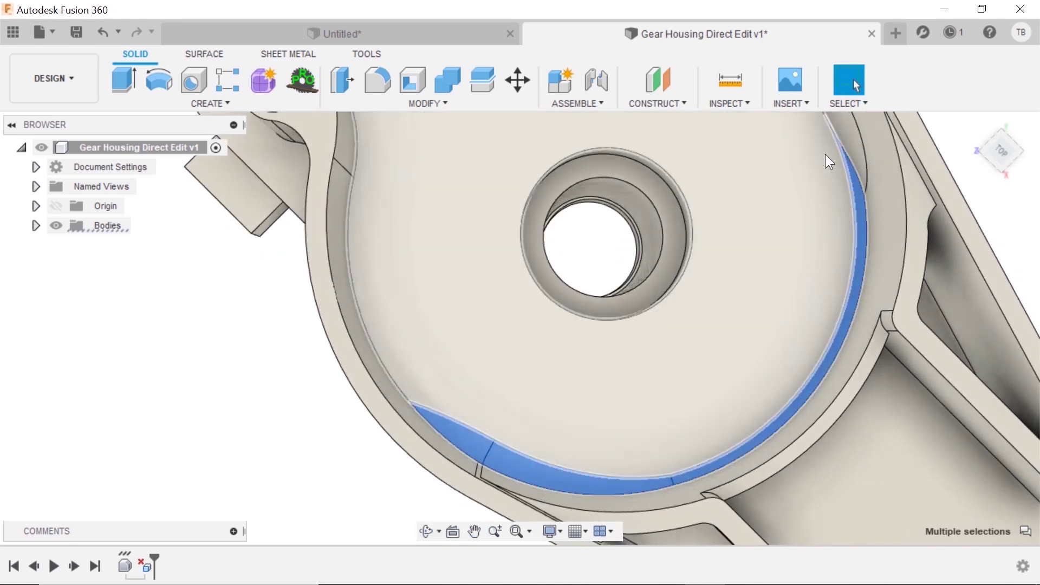
pyautogui.scroll(-5, 846, 139)
pyautogui.scroll(3, 798, 177)
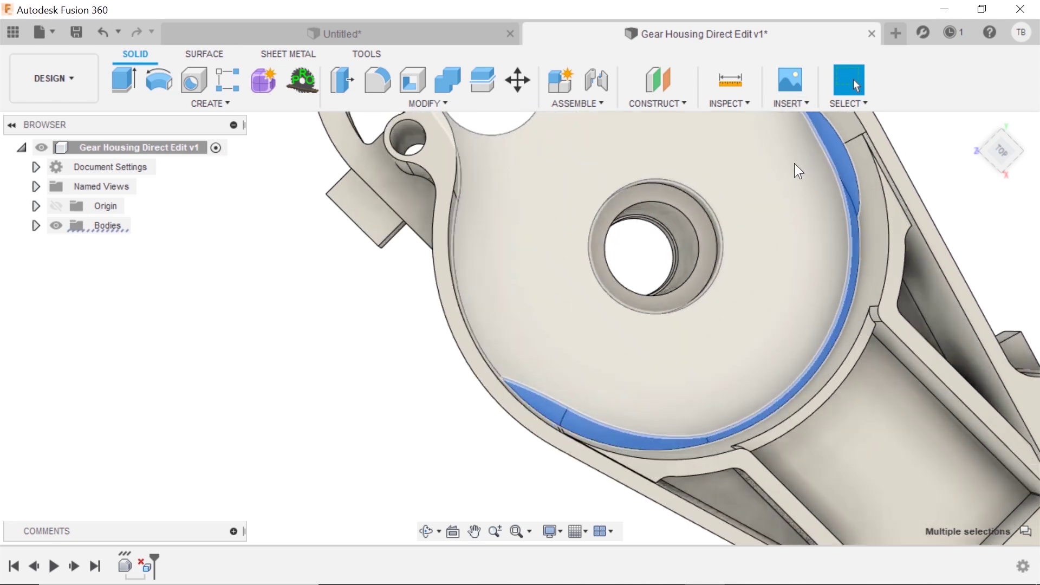
pyautogui.moveTo(787, 178); pyautogui.dragTo(771, 253, button='middle')
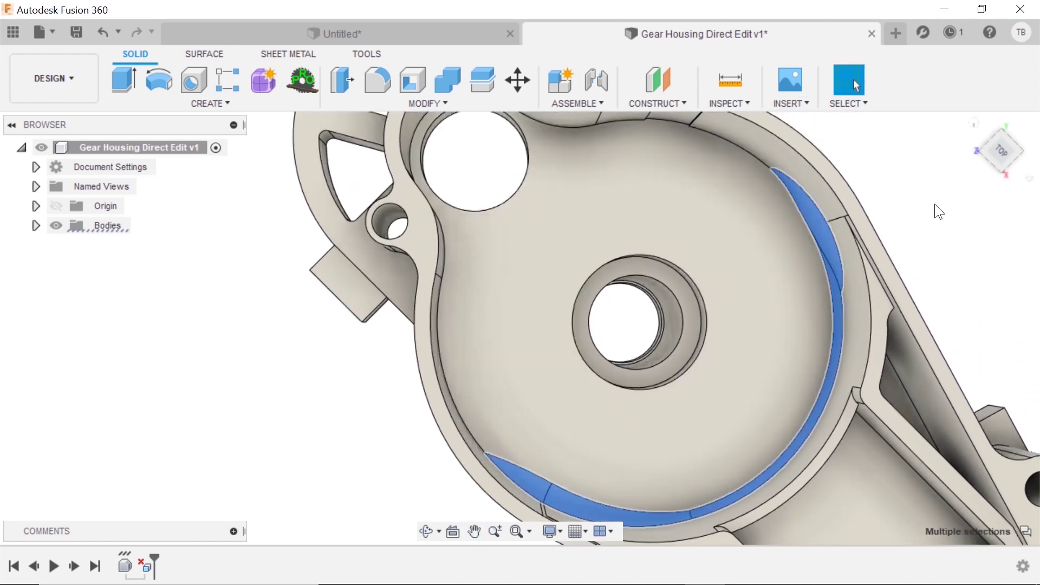
pyautogui.press('Delete')
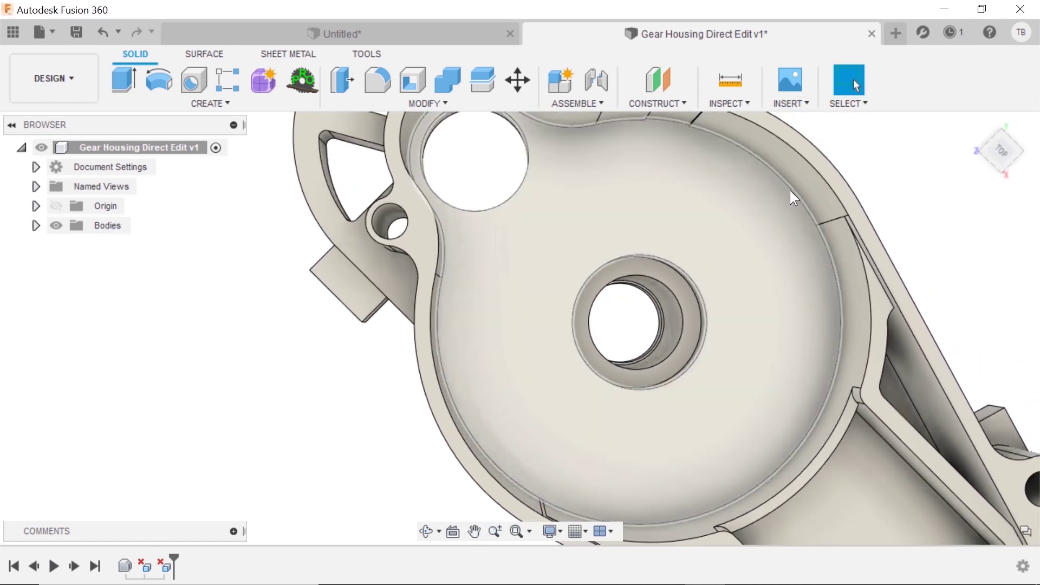
pyautogui.press('f')
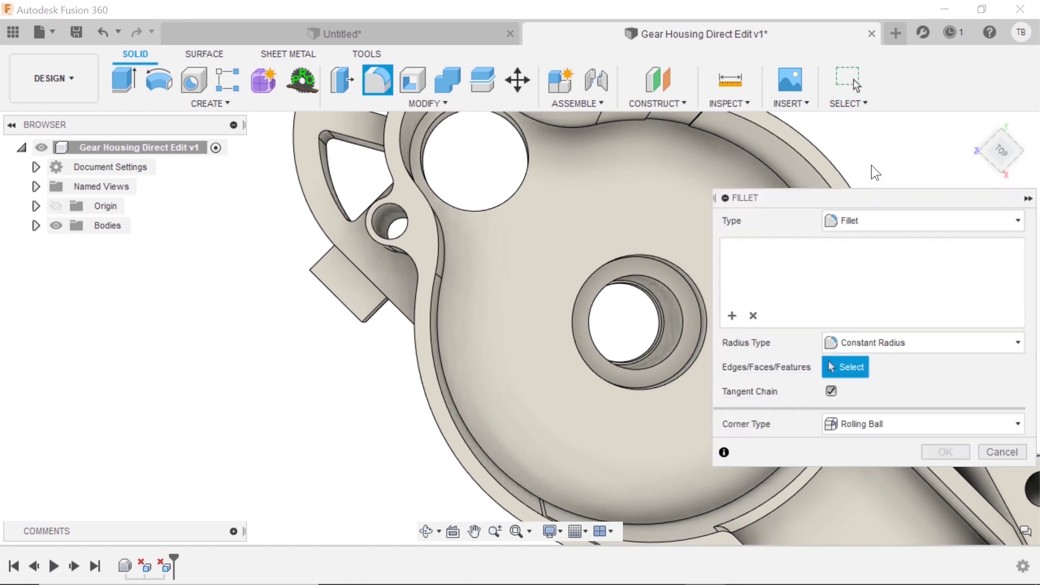
pyautogui.click(769, 168)
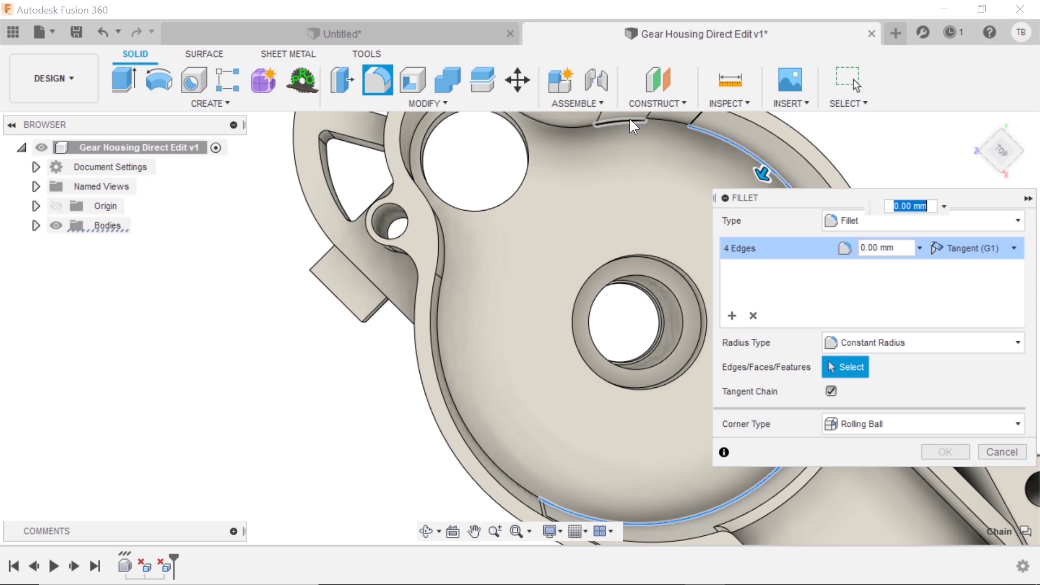
pyautogui.scroll(5, 629, 119)
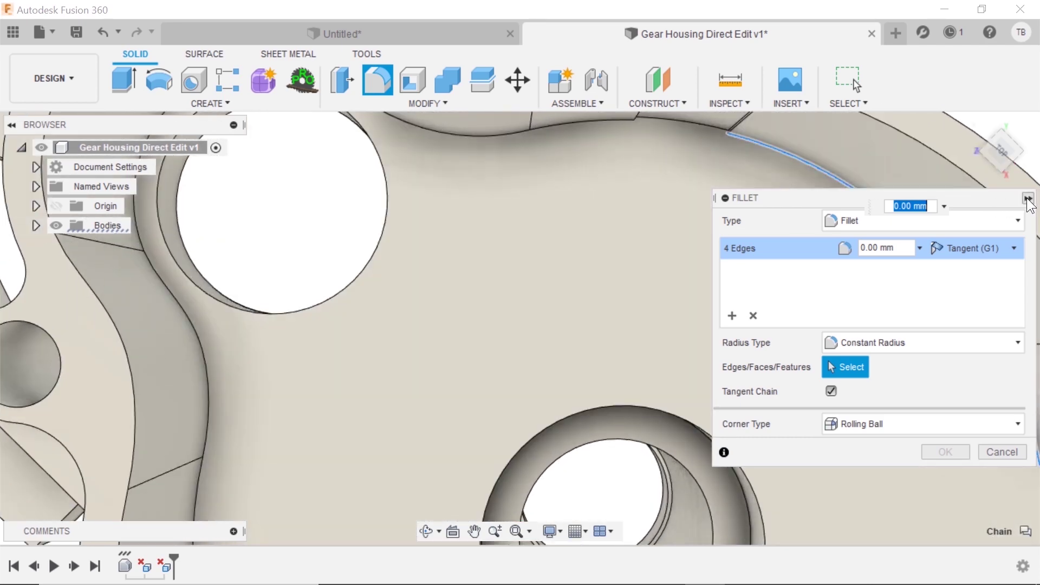
pyautogui.click(1002, 451)
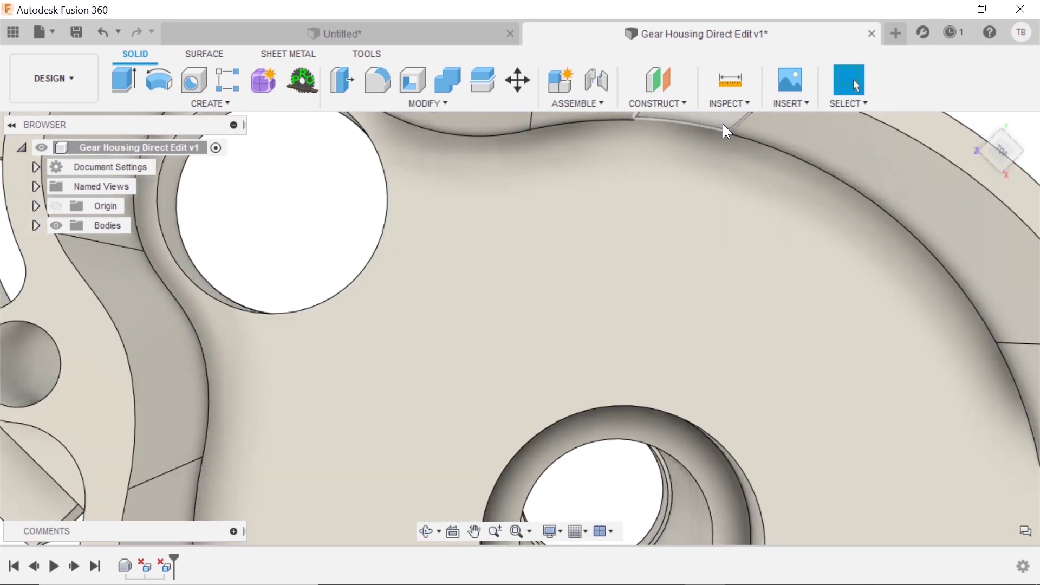
# Step: Delete the two narrow sliver faces that interrupt the gear pocket's inner side wall near the large through hole
pyautogui.keyDown('ctrl'); pyautogui.keyDown('shift'); pyautogui.moveTo(723, 123); pyautogui.dragTo(485, 248, button='middle'); pyautogui.keyUp('shift'); pyautogui.keyUp('ctrl')
pyautogui.scroll(2, 586, 323)
pyautogui.scroll(2, 485, 260)
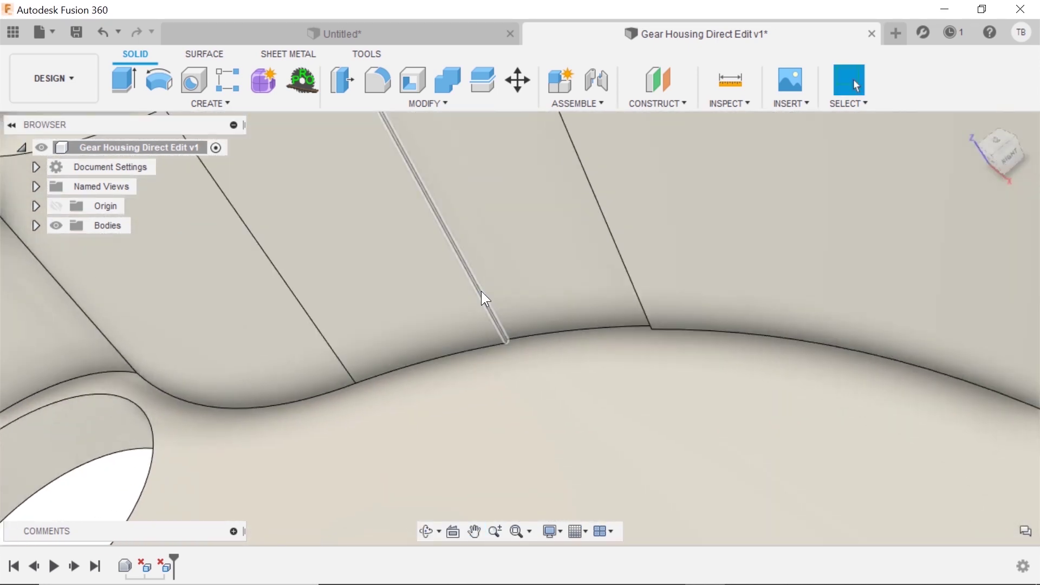
pyautogui.scroll(3, 482, 296)
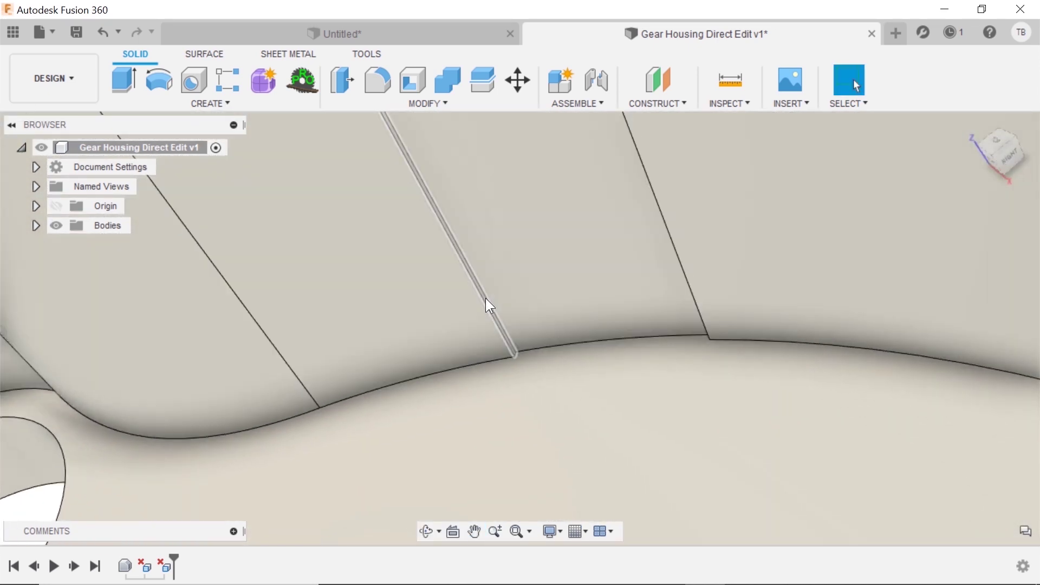
pyautogui.click(486, 299)
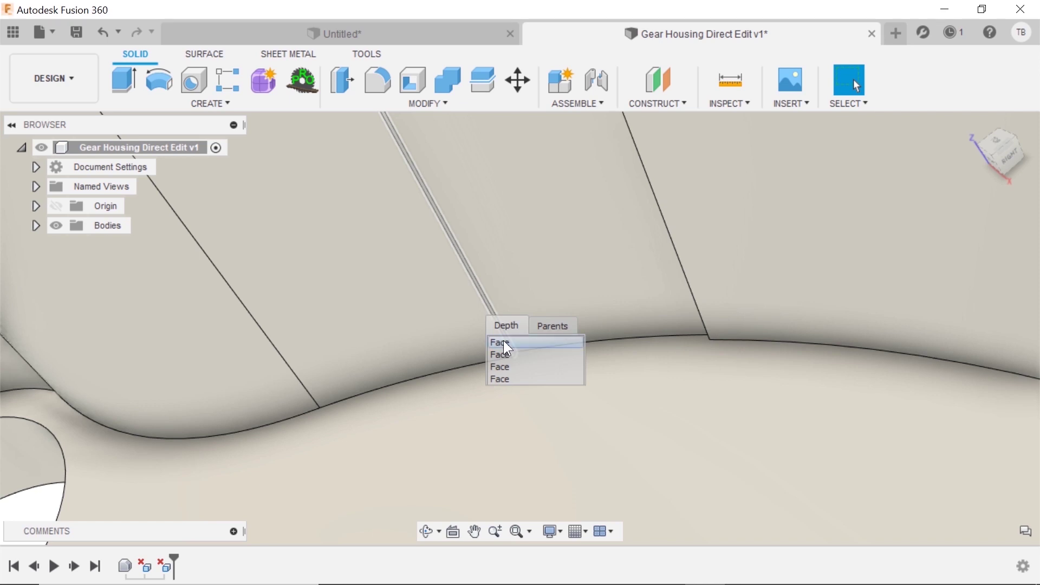
pyautogui.click(503, 342)
pyautogui.moveTo(659, 266); pyautogui.dragTo(700, 272, button='middle')
pyautogui.click(698, 269)
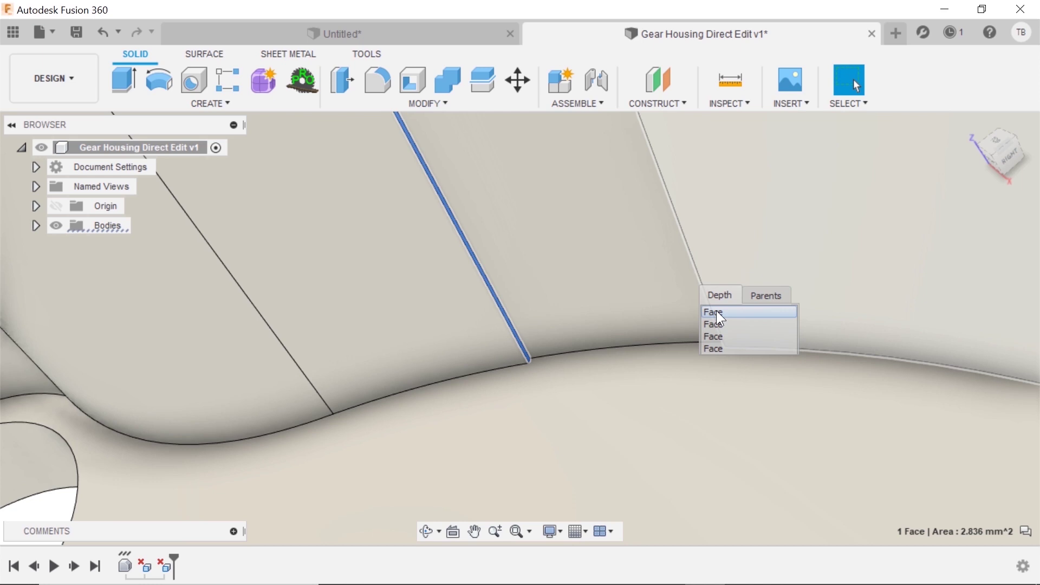
pyautogui.click(719, 323)
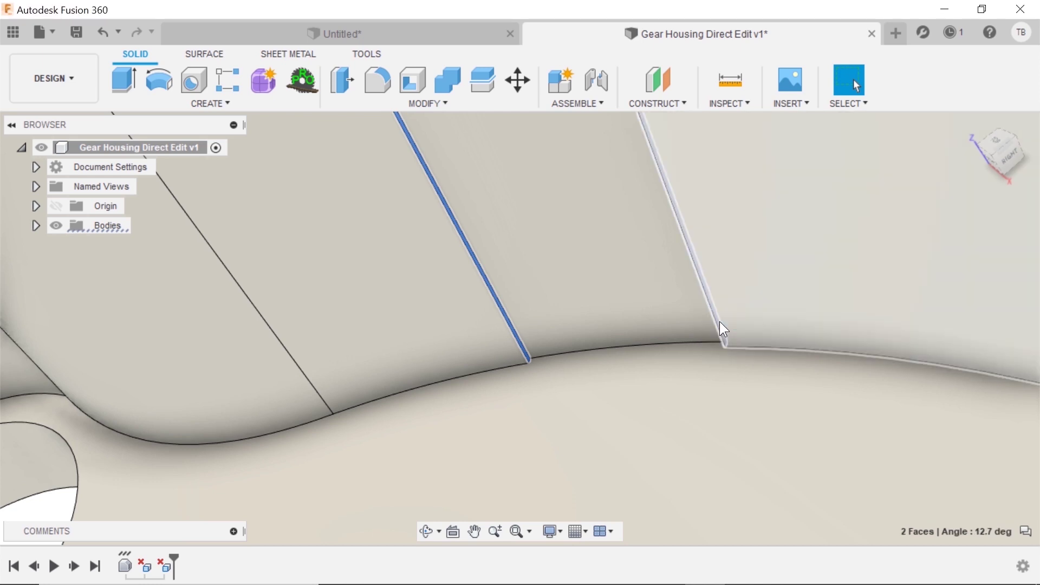
pyautogui.press('Delete')
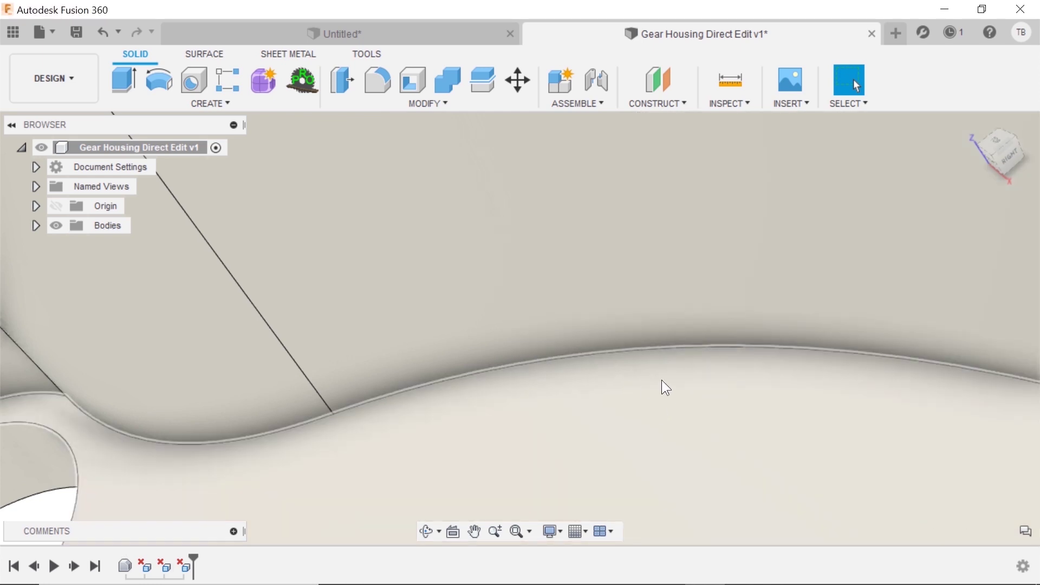
# Step: Fillet the complete edge chain between the gear pocket's floor and inner walls with a 0.5 mm constant radius
pyautogui.scroll(-5, 661, 379)
pyautogui.press('f')
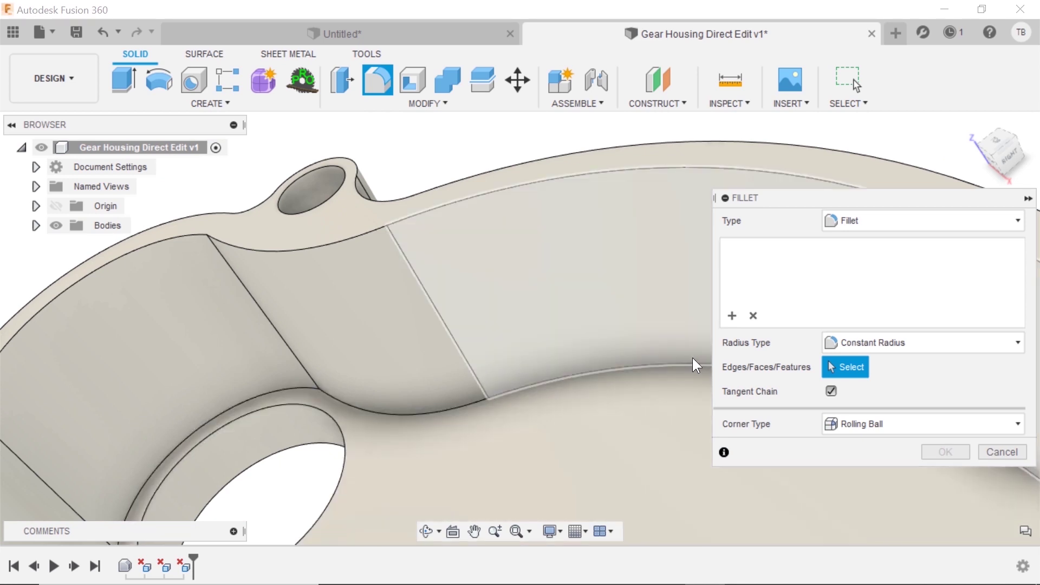
pyautogui.click(692, 361)
pyautogui.scroll(-5, 533, 387)
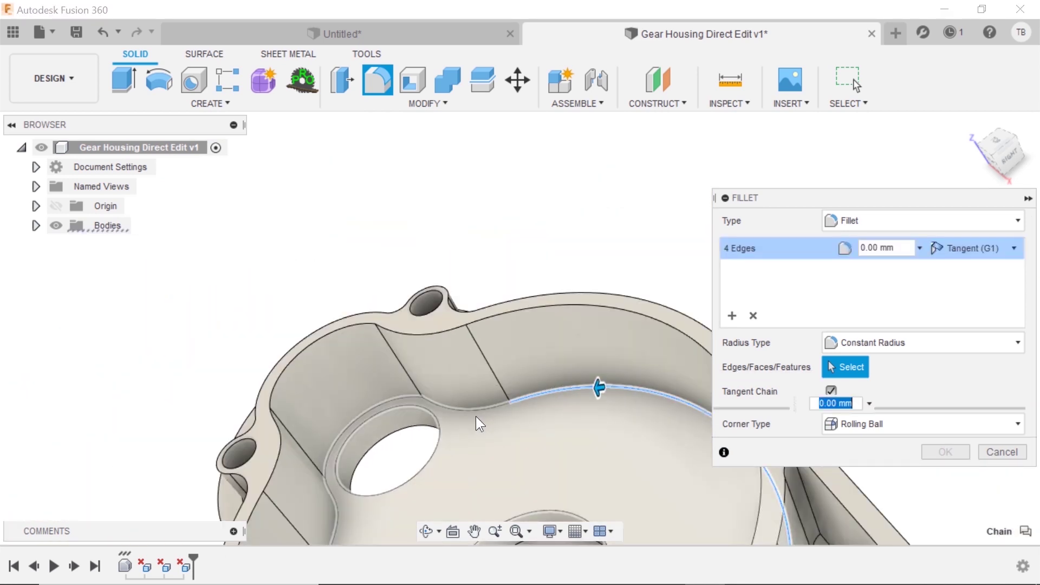
pyautogui.click(445, 406)
pyautogui.click(399, 399)
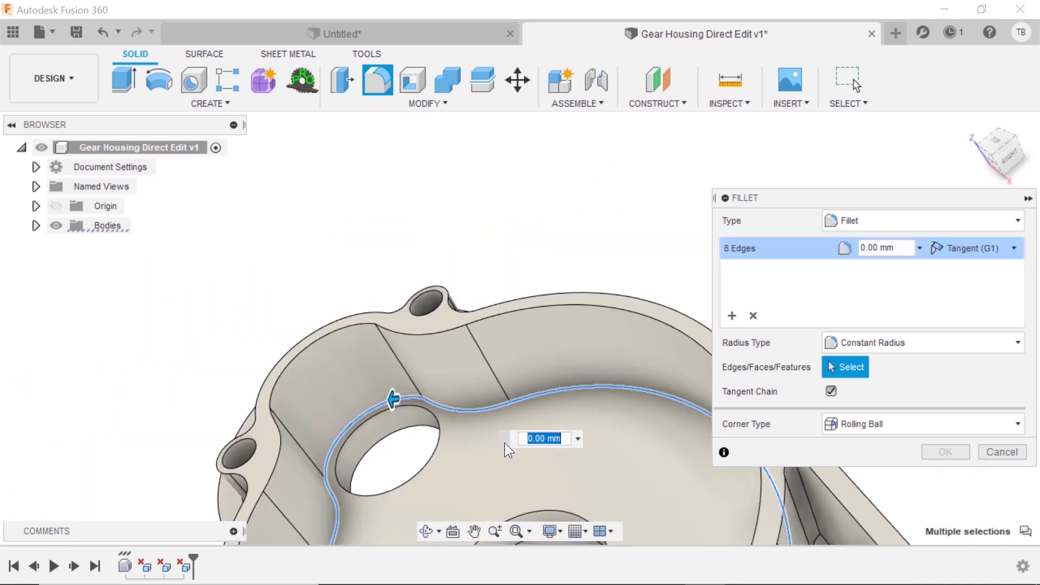
pyautogui.write('2')
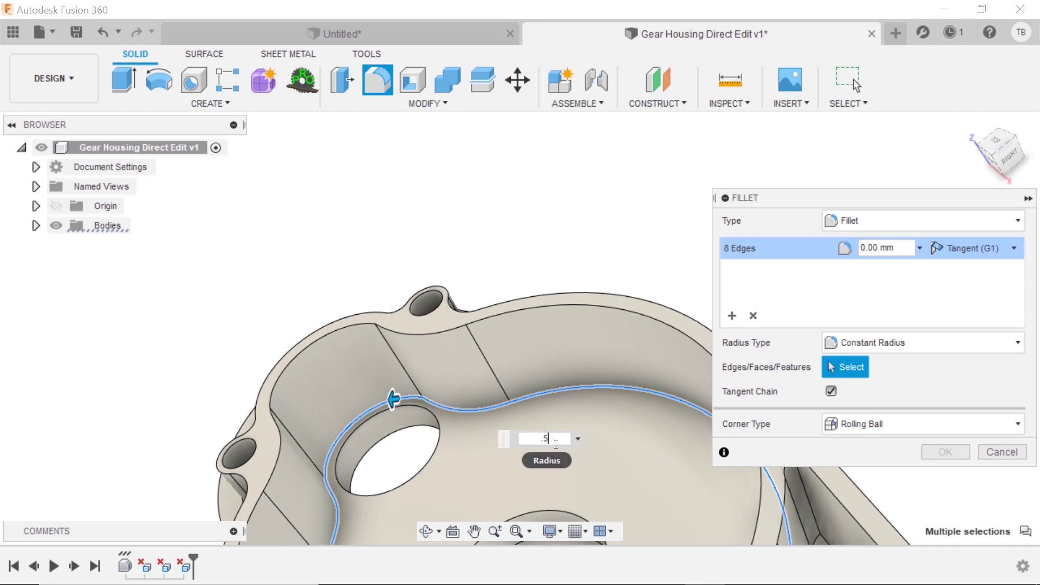
pyautogui.press('Return')
pyautogui.keyDown('shift'); pyautogui.moveTo(555, 443); pyautogui.dragTo(546, 493, button='middle'); pyautogui.keyUp('shift')
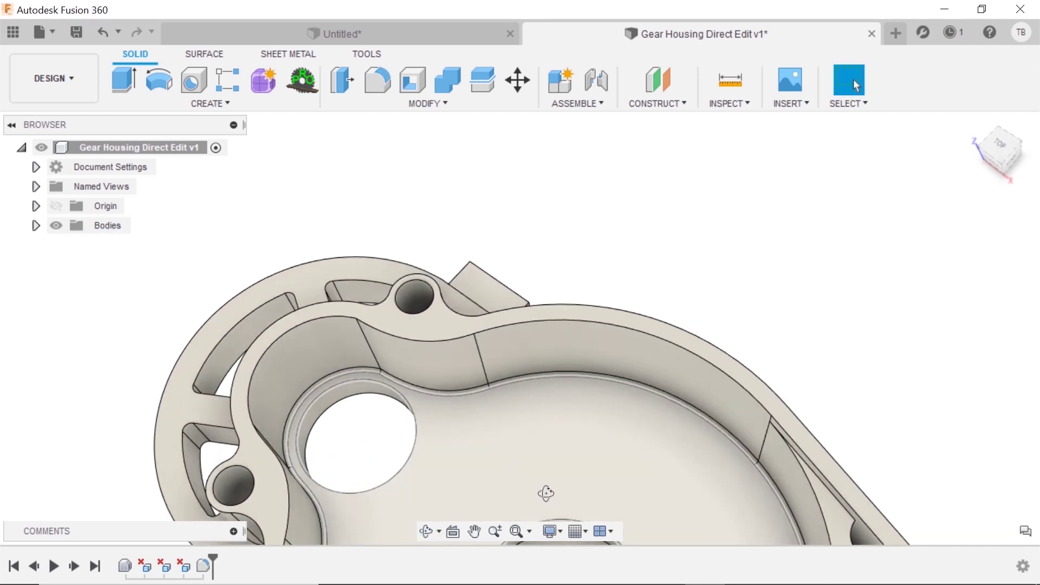
pyautogui.middleClick(546, 493)
pyautogui.middleClick(546, 494)
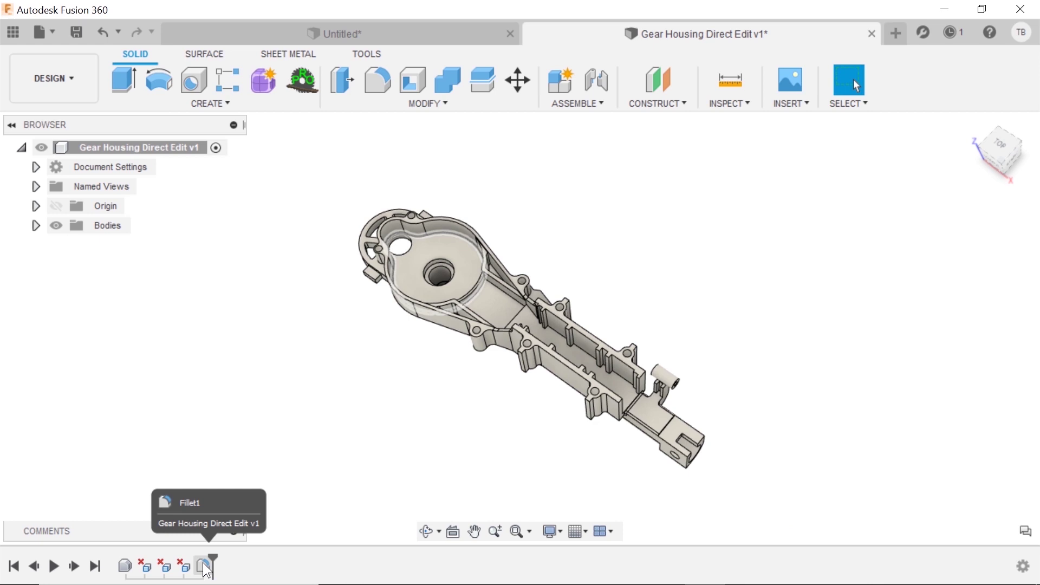
# Step: Delete the 5 mm radius blend face on the sloped top edge of the side wall, next to the screw boss
pyautogui.keyDown('shift'); pyautogui.moveTo(313, 424); pyautogui.dragTo(483, 295, button='middle'); pyautogui.keyUp('shift')
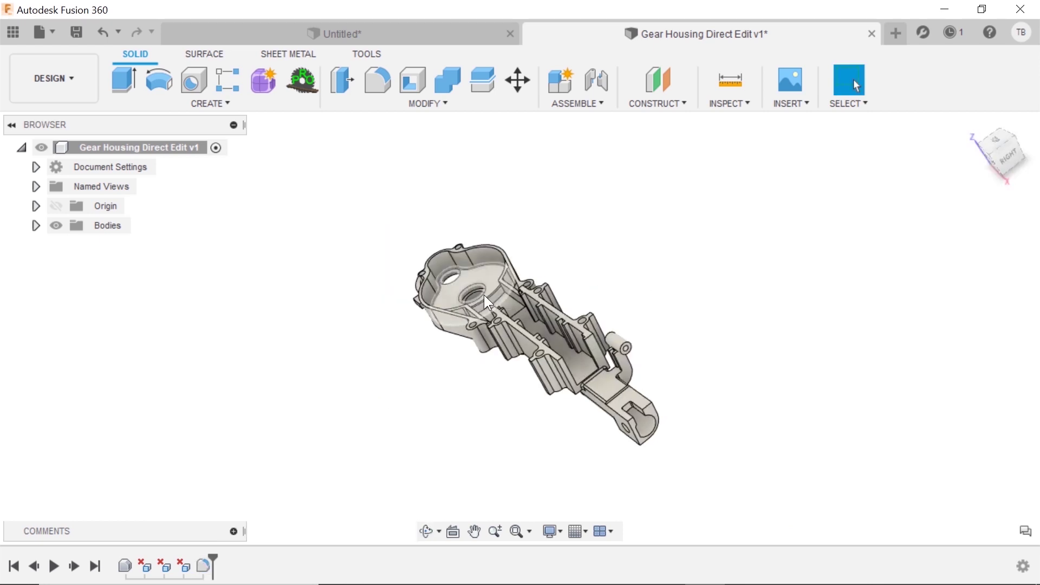
pyautogui.scroll(8, 477, 298)
pyautogui.keyDown('shift'); pyautogui.moveTo(444, 330); pyautogui.dragTo(468, 337, button='middle'); pyautogui.keyUp('shift')
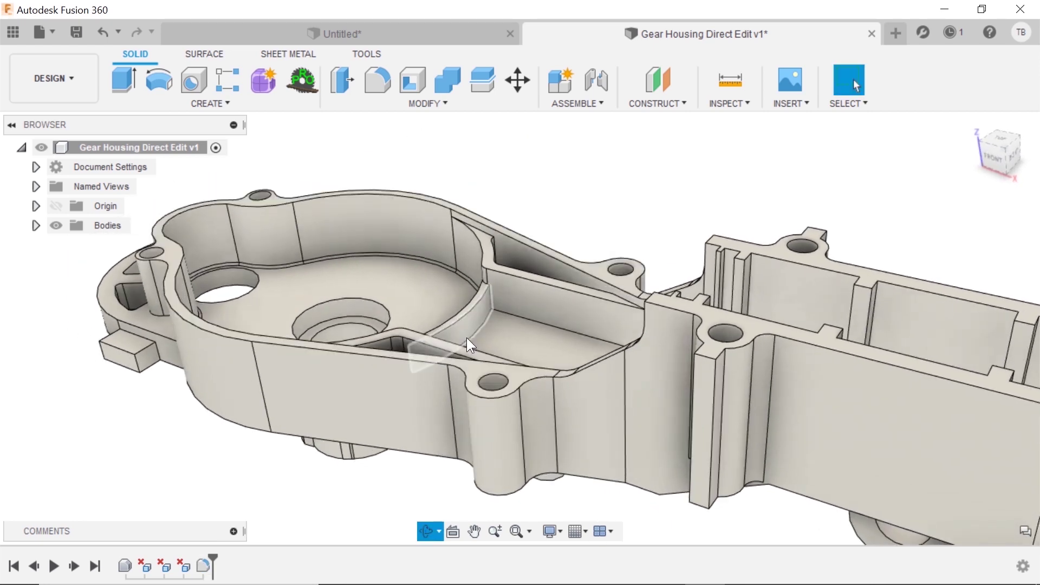
pyautogui.scroll(-4, 368, 355)
pyautogui.scroll(10, 752, 476)
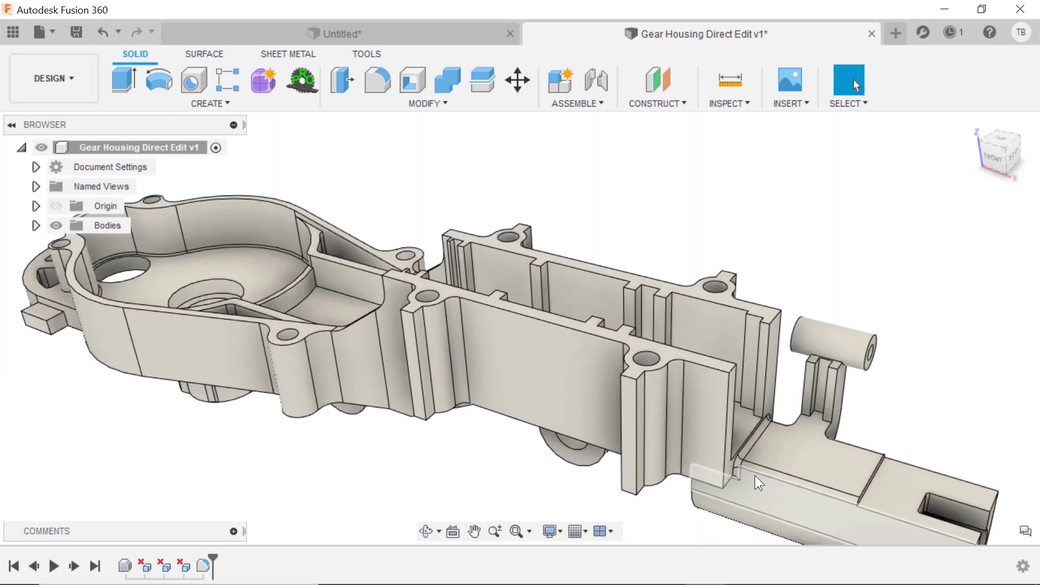
pyautogui.scroll(-5, 748, 483)
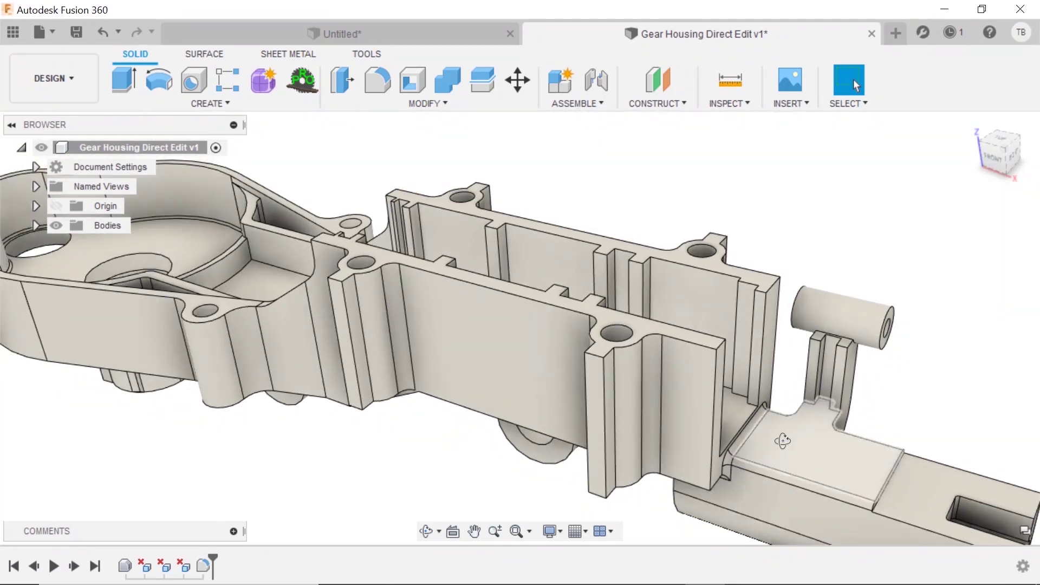
pyautogui.keyDown('shift'); pyautogui.moveTo(783, 440); pyautogui.dragTo(471, 219, button='middle'); pyautogui.keyUp('shift')
pyautogui.scroll(4, 471, 219)
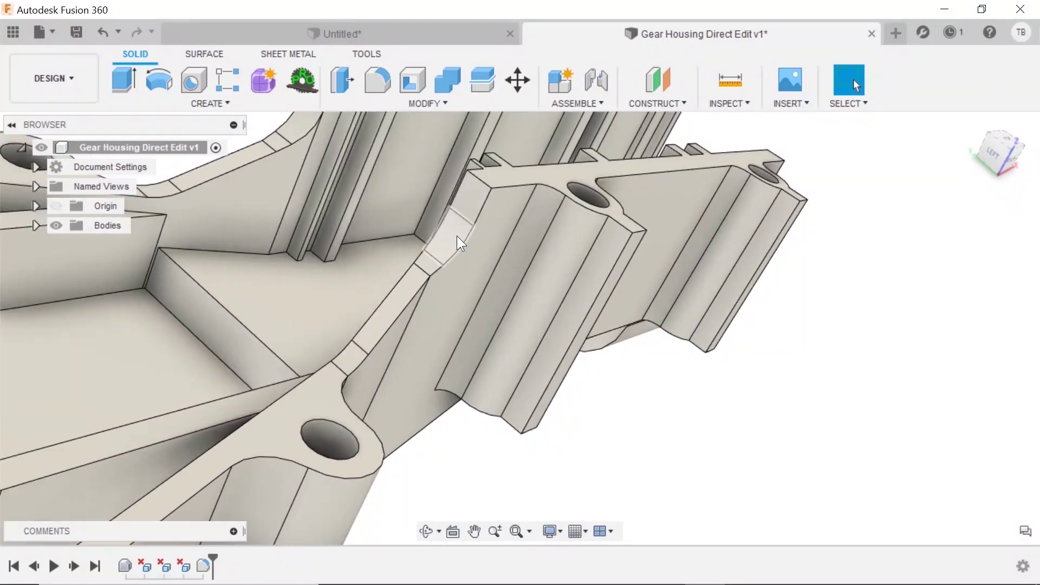
pyautogui.click(457, 235)
pyautogui.click(349, 353)
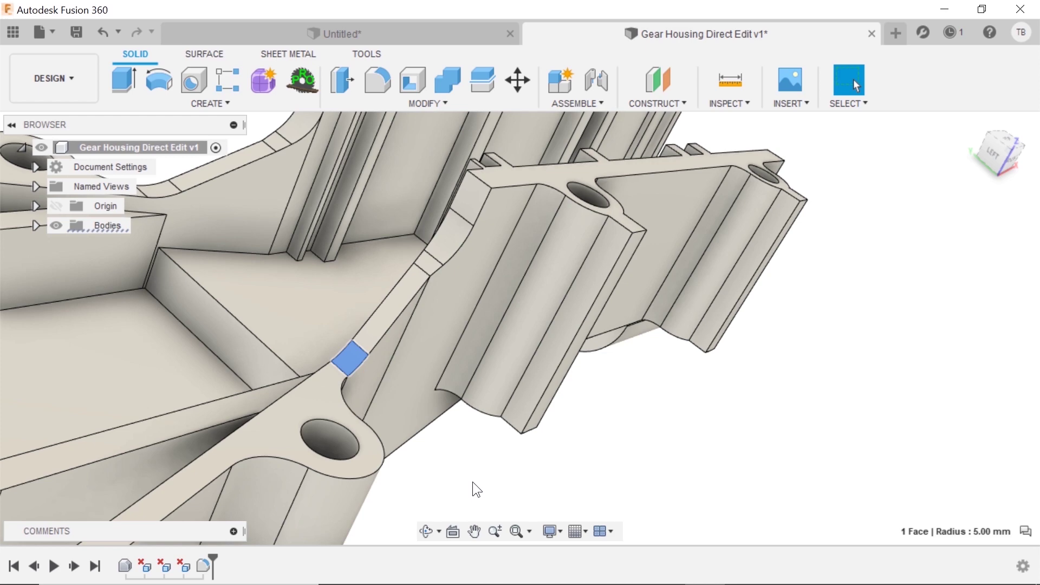
pyautogui.press('Delete')
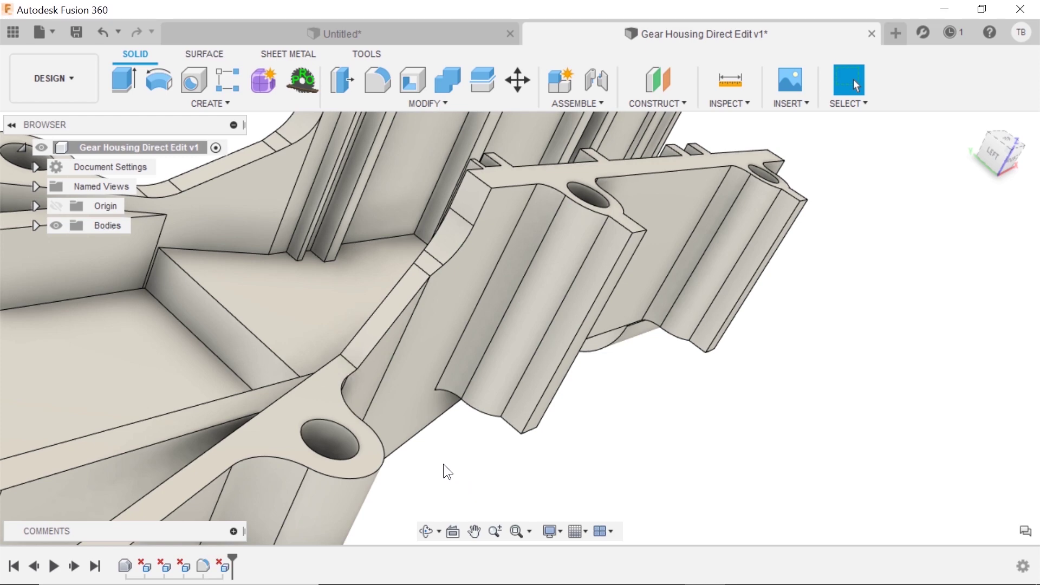
pyautogui.keyDown('shift'); pyautogui.moveTo(443, 464); pyautogui.dragTo(496, 447, button='middle'); pyautogui.keyUp('shift')
pyautogui.scroll(3, 465, 207)
pyautogui.keyDown('shift'); pyautogui.moveTo(426, 208); pyautogui.dragTo(747, 427, button='middle'); pyautogui.keyUp('shift')
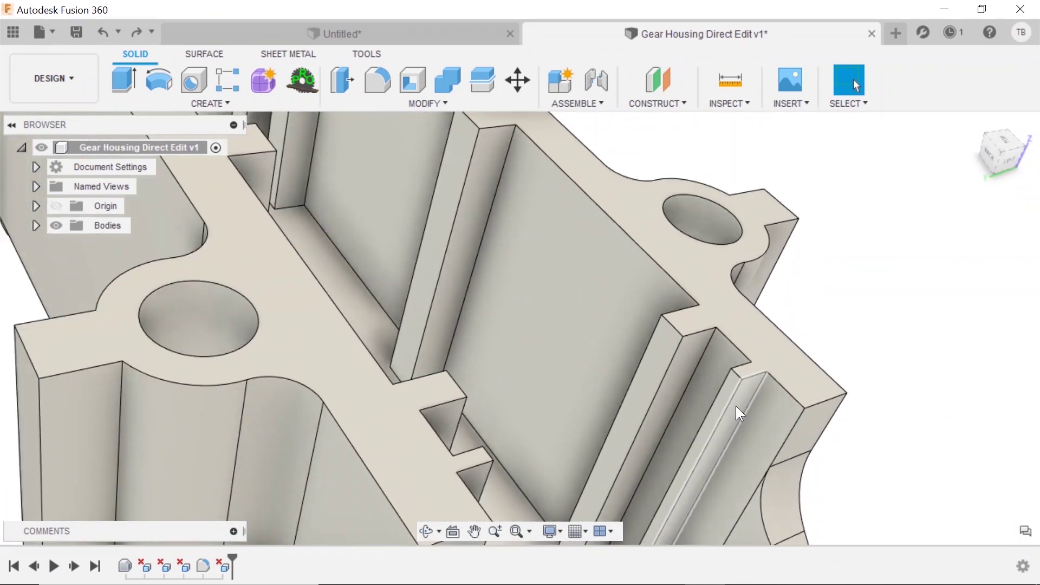
pyautogui.scroll(5, 737, 405)
pyautogui.click(722, 391)
pyautogui.keyDown('ctrl'); pyautogui.click(696, 361); pyautogui.keyUp('ctrl')
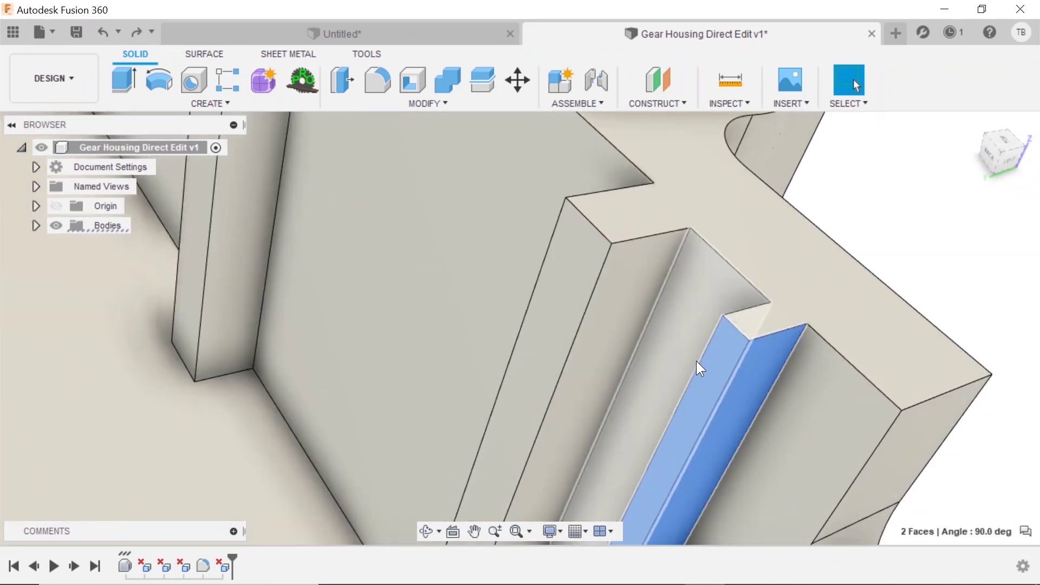
pyautogui.keyDown('shift'); pyautogui.moveTo(697, 361); pyautogui.dragTo(724, 394, button='middle'); pyautogui.keyUp('shift')
pyautogui.keyDown('shift'); pyautogui.moveTo(502, 259); pyautogui.dragTo(541, 260, button='middle'); pyautogui.keyUp('shift')
pyautogui.press('Escape')
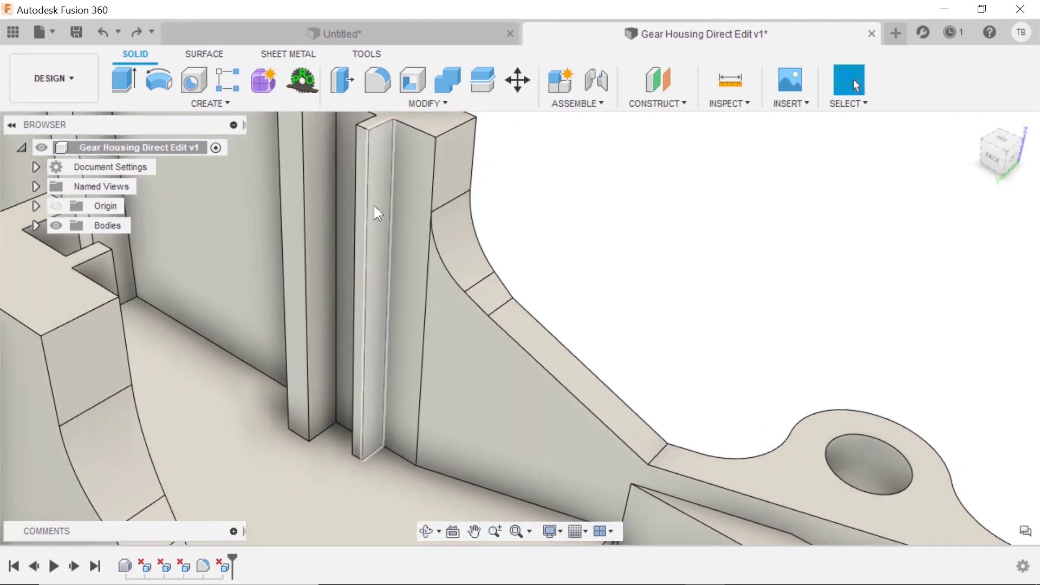
# Step: Try deleting the thin vertical rib's faces together with the adjoining inner wall face, and undo that deletion
pyautogui.click(378, 213)
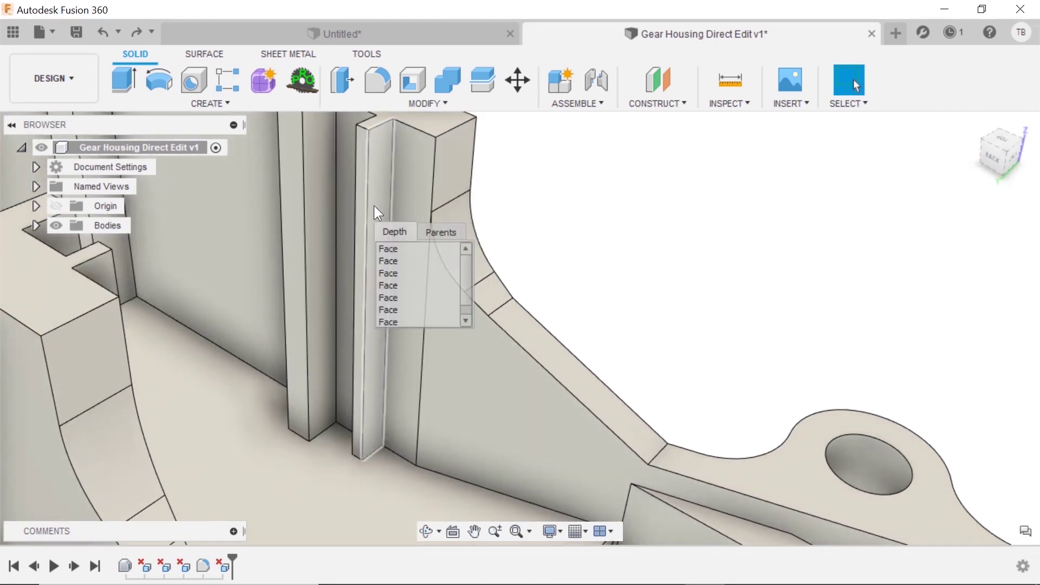
pyautogui.click(391, 248)
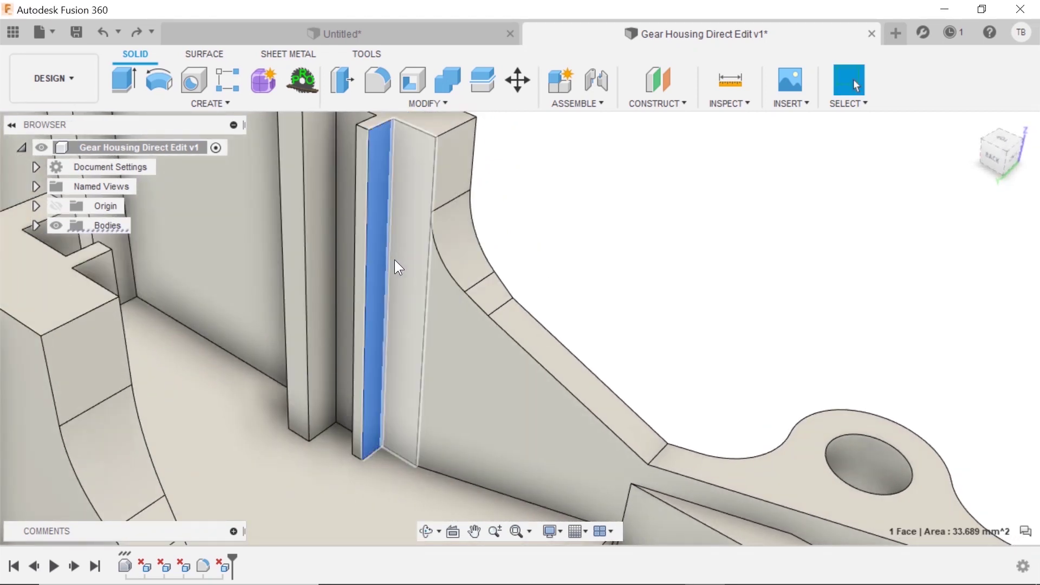
pyautogui.keyDown('ctrl'); pyautogui.click(362, 264); pyautogui.keyUp('ctrl')
pyautogui.click(362, 262)
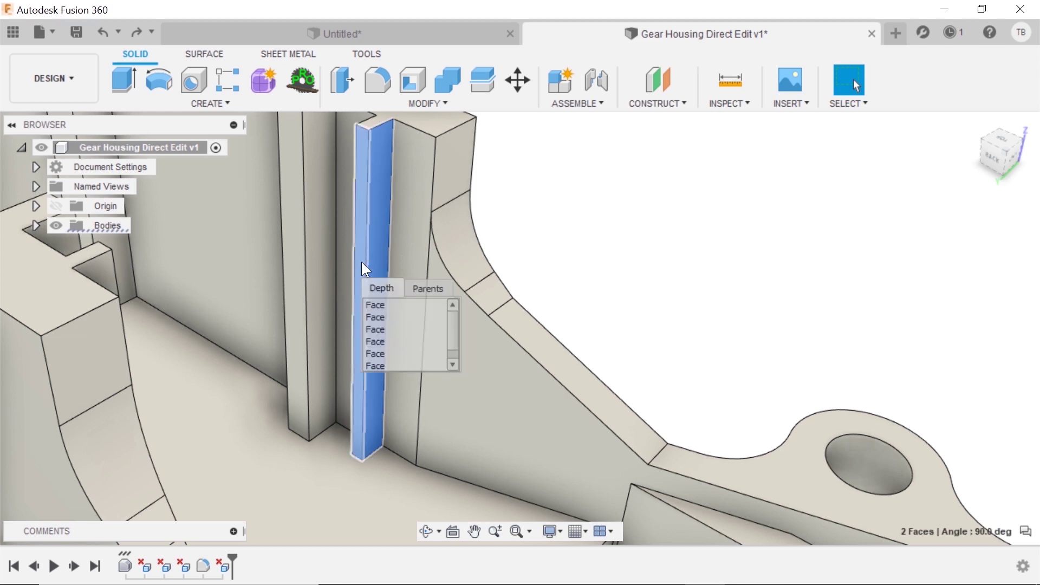
pyautogui.click(371, 317)
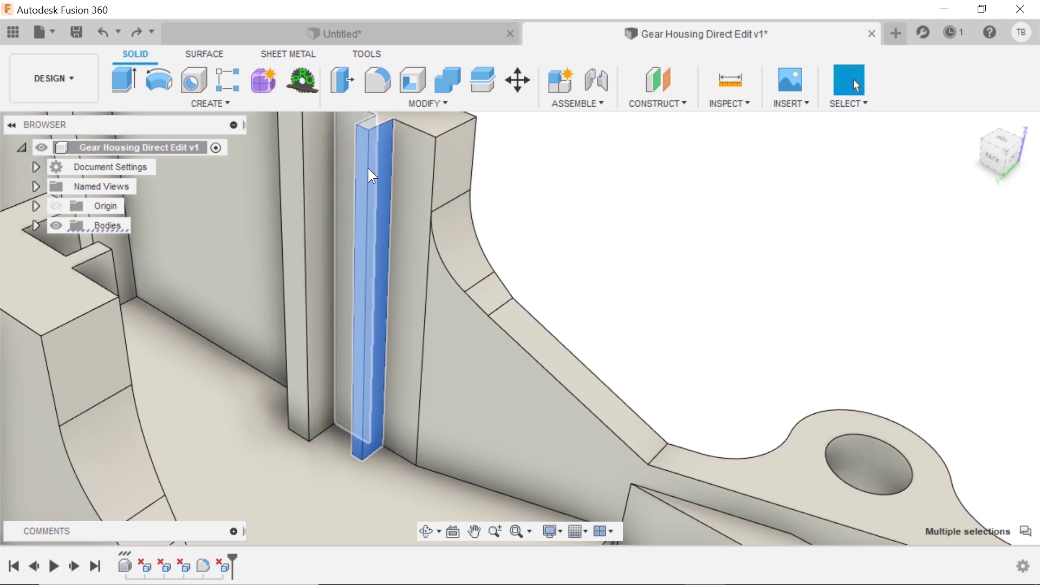
pyautogui.keyDown('ctrl'); pyautogui.click(413, 171); pyautogui.keyUp('ctrl')
pyautogui.press('Delete')
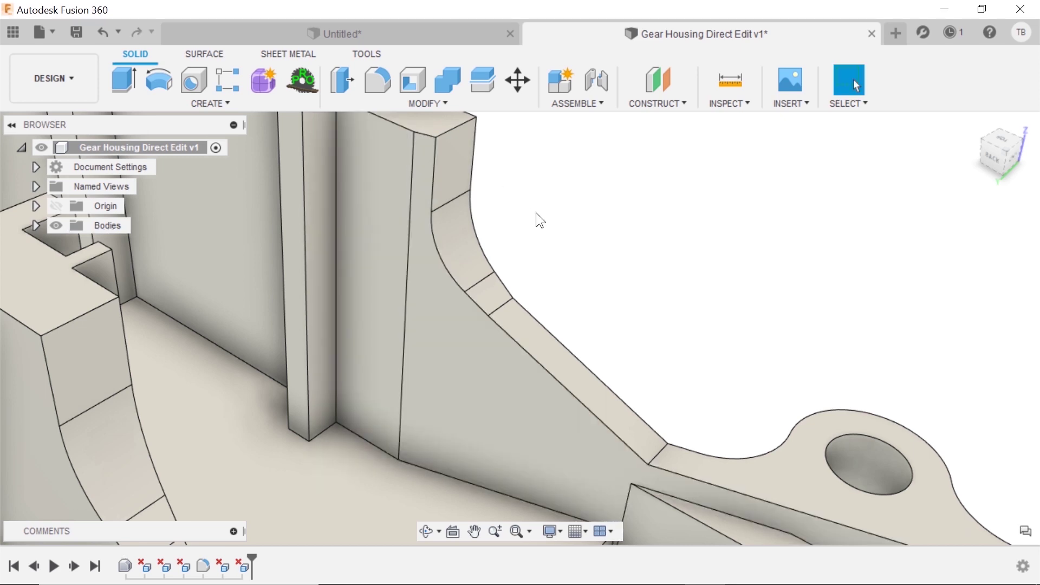
pyautogui.hotkey('ctrl', 'z')
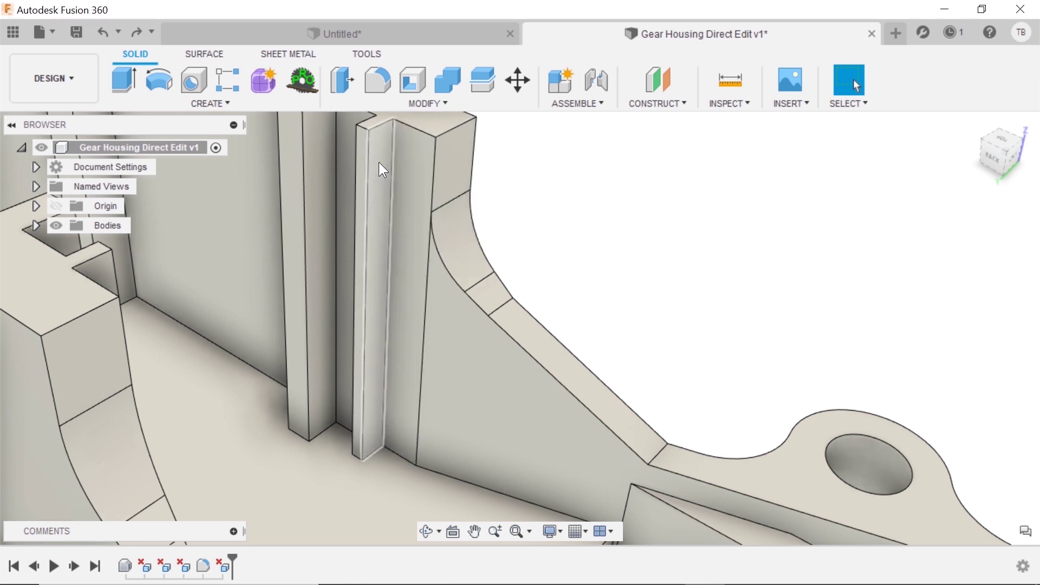
# Step: Delete only the front and two side faces of the thin vertical rib at the end of the inner side wall
pyautogui.keyDown('shift'); pyautogui.moveTo(378, 161); pyautogui.dragTo(388, 184, button='middle'); pyautogui.keyUp('shift')
pyautogui.click(384, 177)
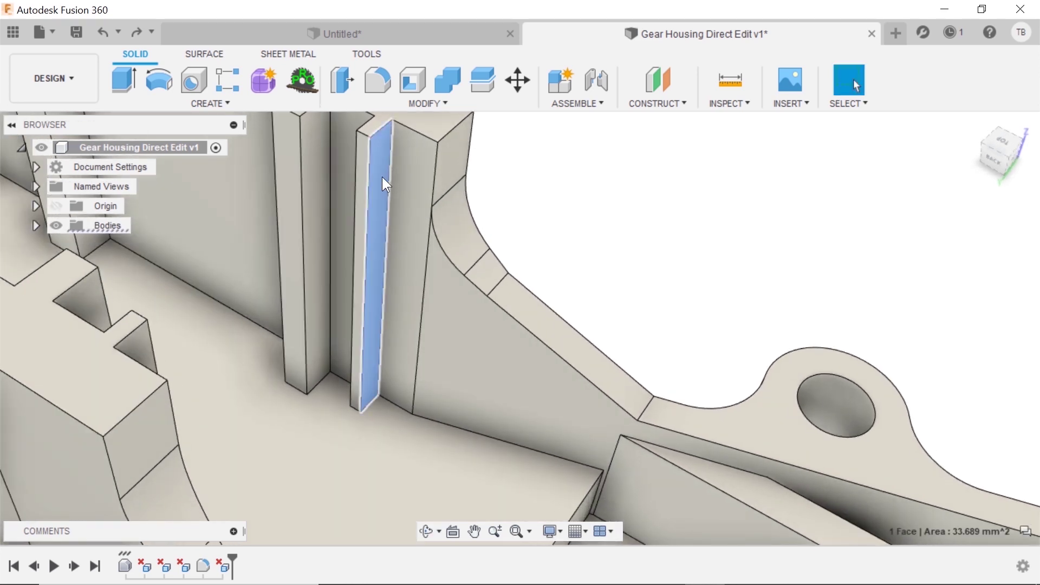
pyautogui.click(365, 171)
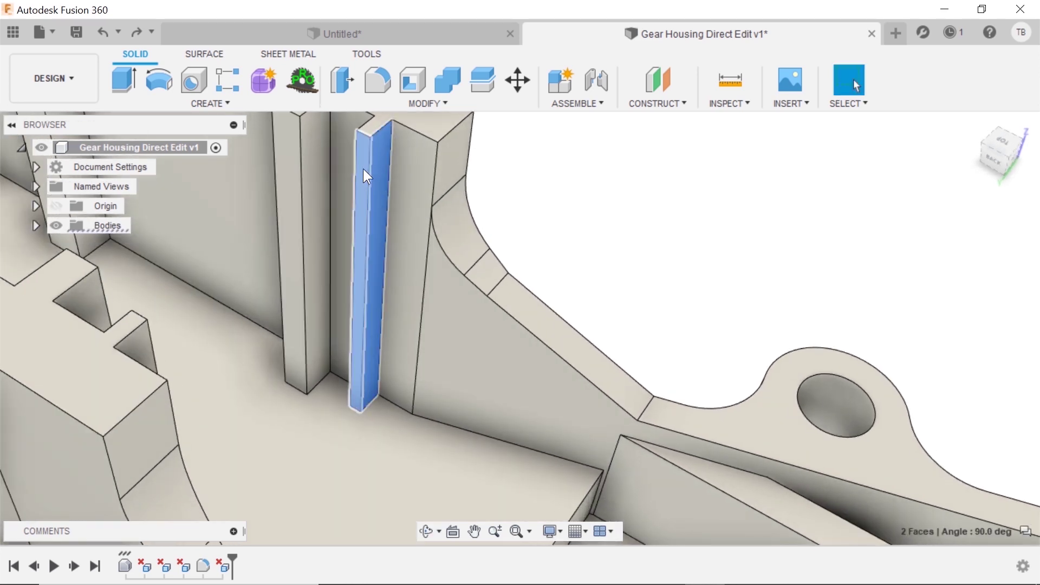
pyautogui.click(364, 169)
pyautogui.click(377, 223)
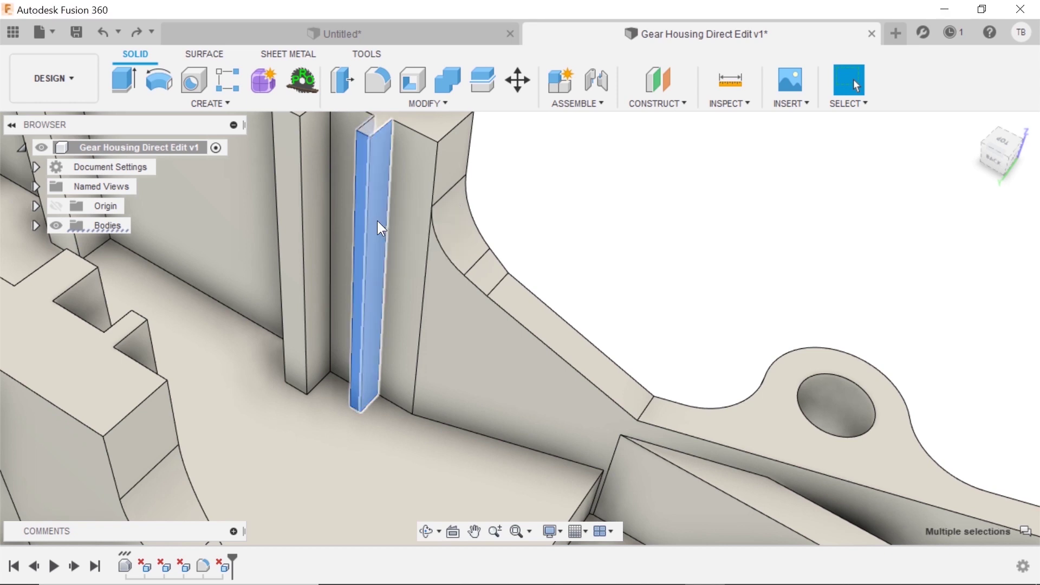
pyautogui.press('Delete')
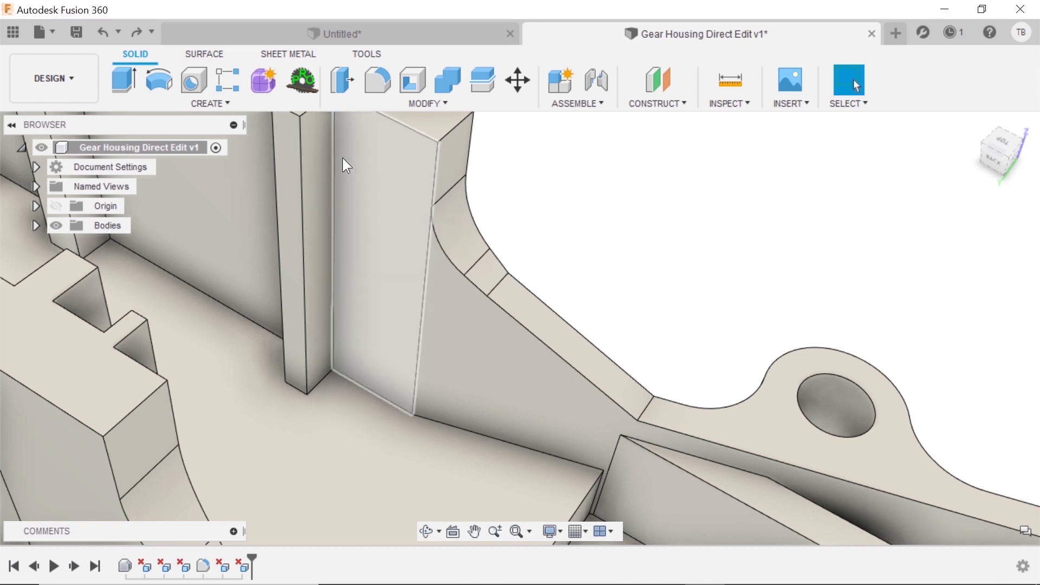
pyautogui.scroll(-3, 492, 300)
pyautogui.scroll(-3, 529, 226)
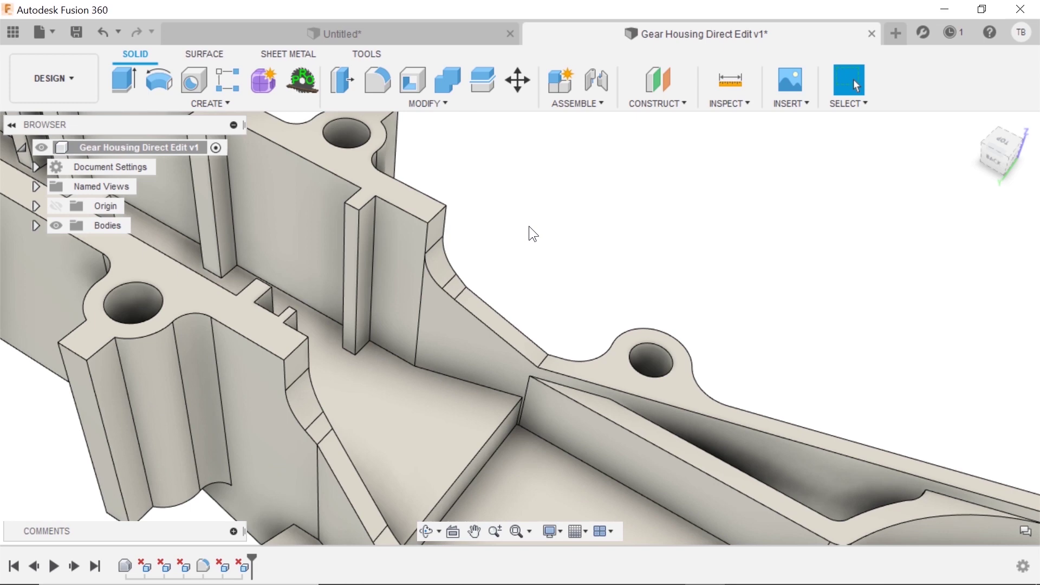
# Step: Delete the cylindrical face of the round hole in the flat side of the slotted end block
pyautogui.scroll(5, 438, 216)
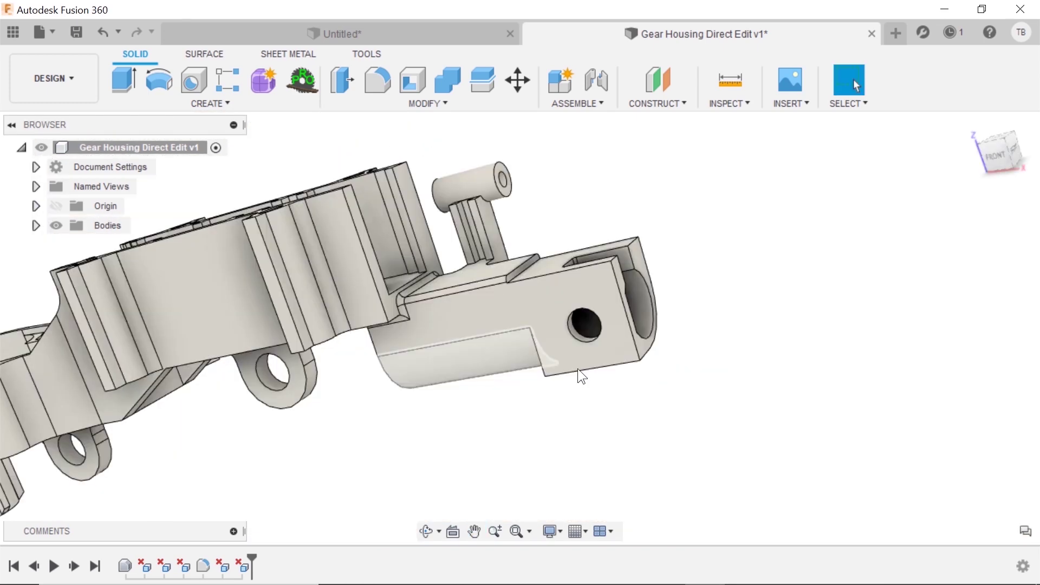
pyautogui.scroll(5, 584, 359)
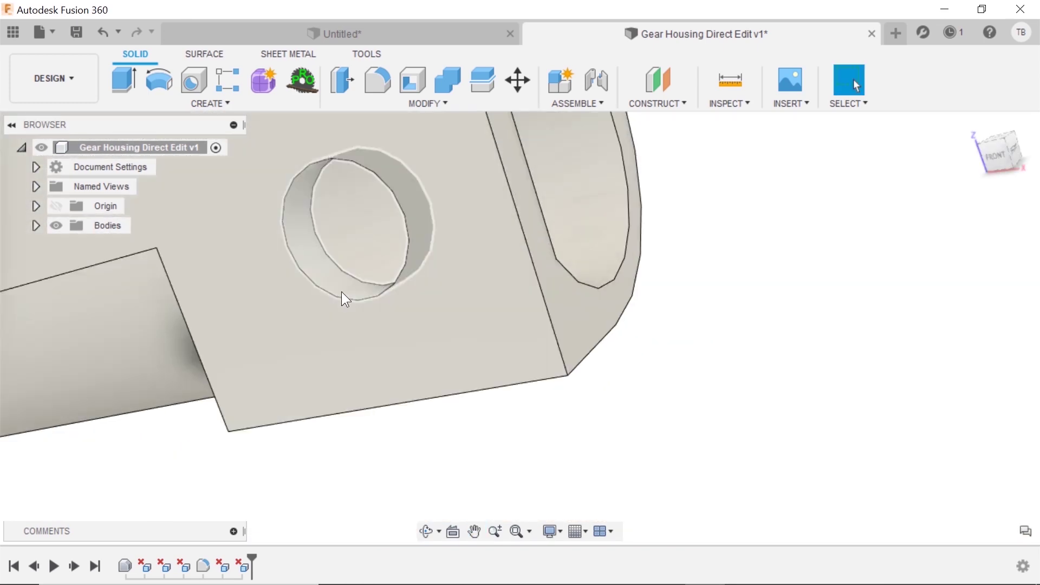
pyautogui.click(342, 291)
pyautogui.press('Delete')
pyautogui.scroll(-4, 433, 271)
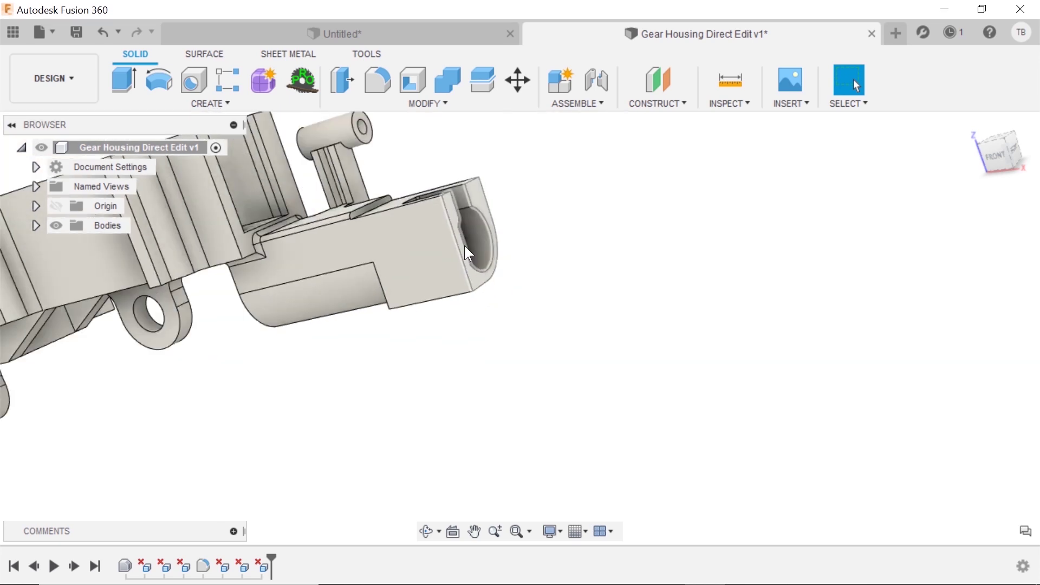
# Step: Offset the open U-shaped end face of the slotted block outward by 10 mm, with the offset type set to New Offset
pyautogui.click(489, 196)
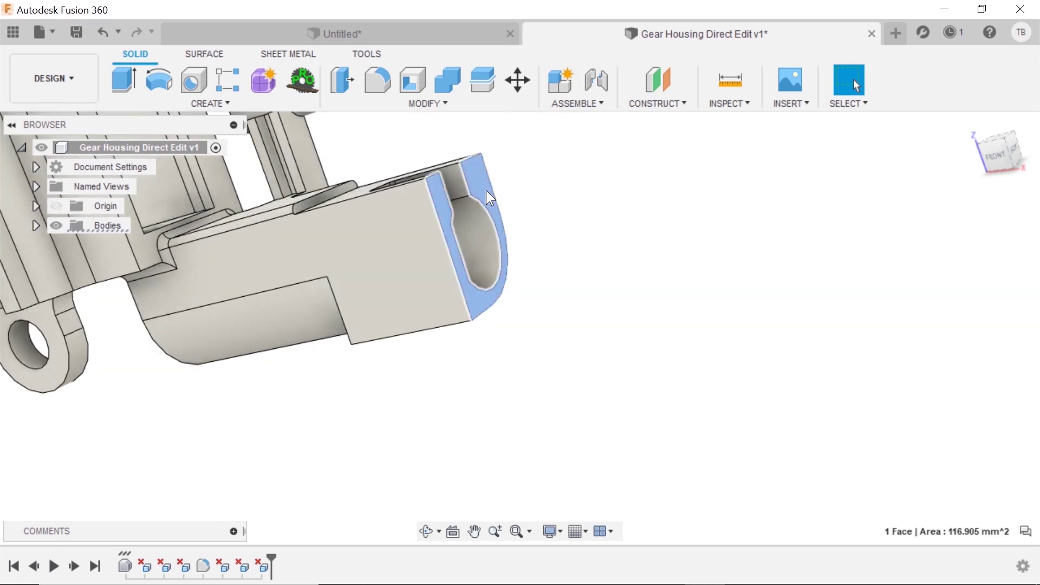
pyautogui.click(625, 234)
pyautogui.keyDown('shift'); pyautogui.moveTo(471, 320); pyautogui.dragTo(503, 354, button='middle'); pyautogui.keyUp('shift')
pyautogui.press('Escape')
pyautogui.scroll(6, 492, 171)
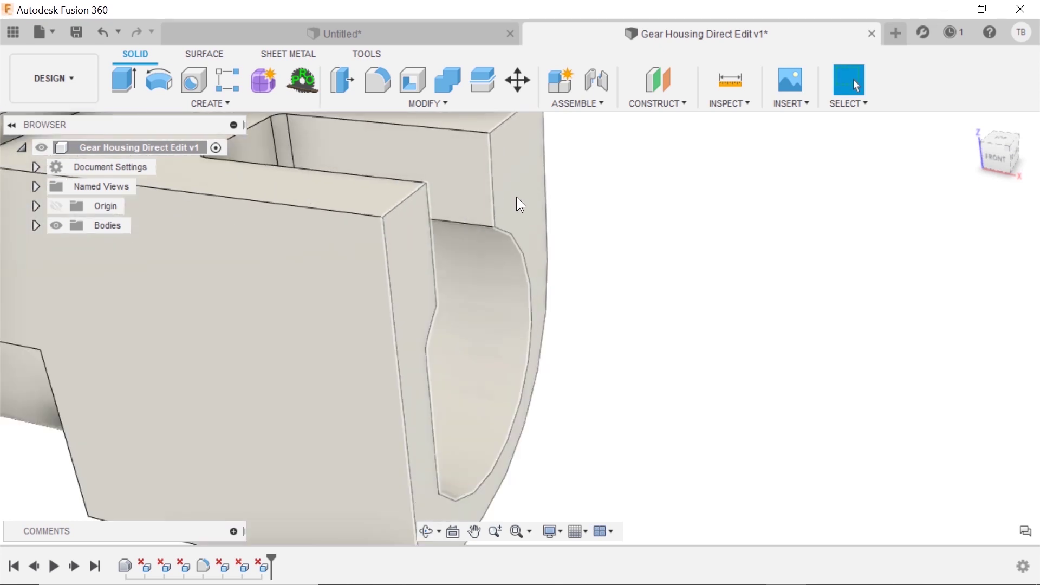
pyautogui.click(517, 201)
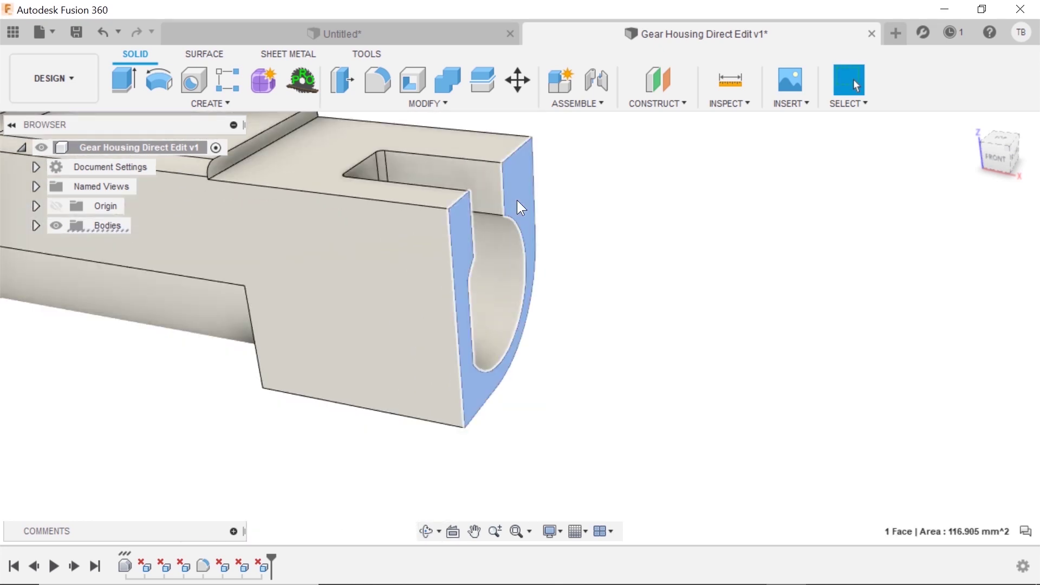
pyautogui.press('q')
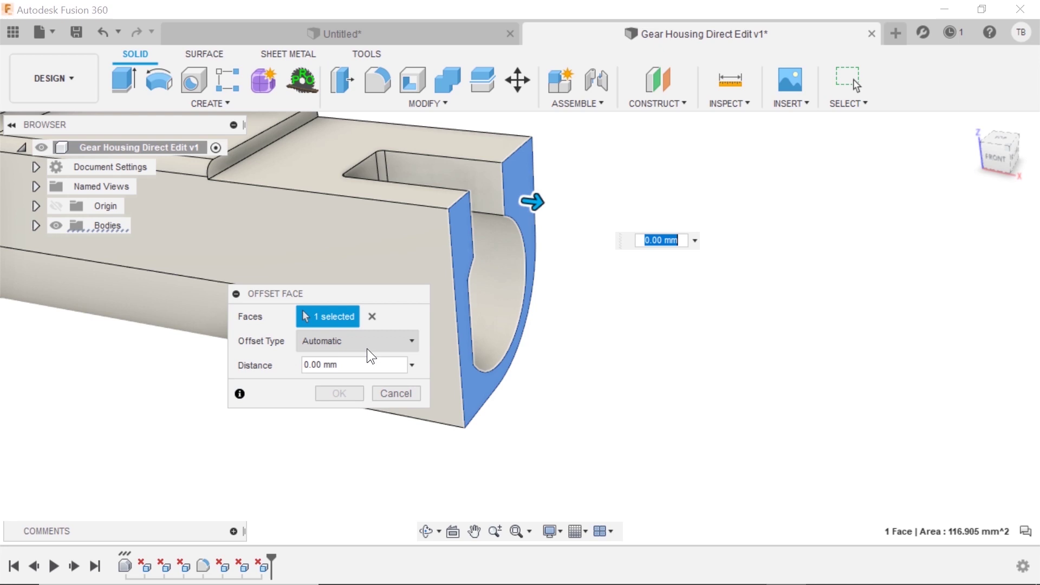
pyautogui.click(349, 341)
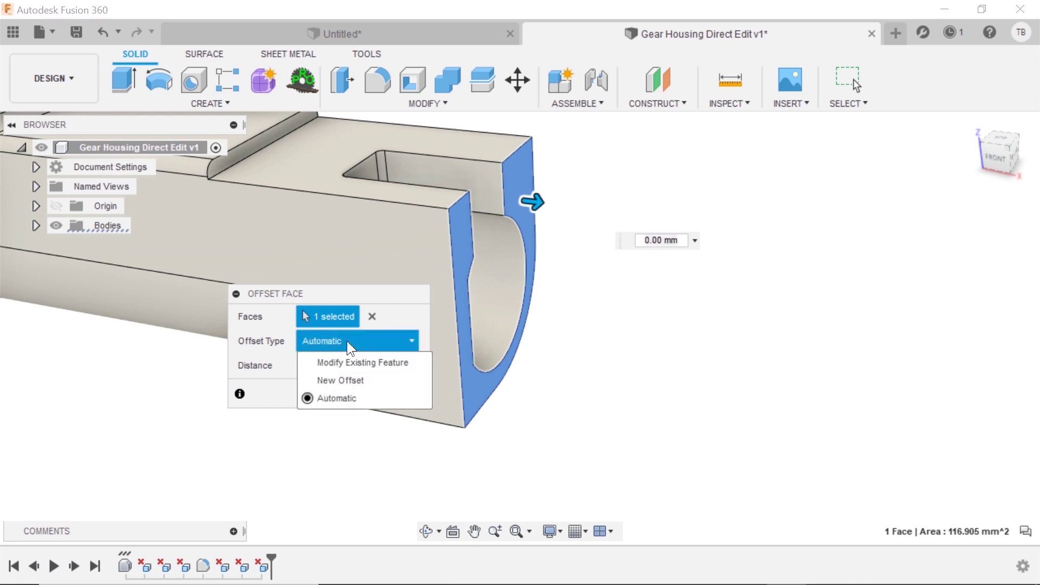
pyautogui.click(347, 379)
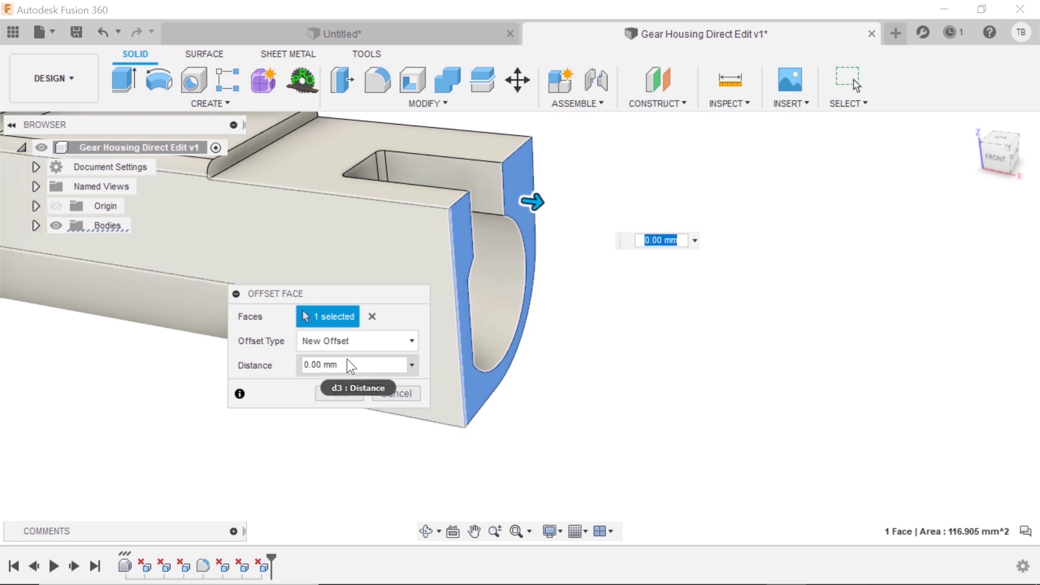
pyautogui.click(349, 364)
pyautogui.doubleClick(349, 365)
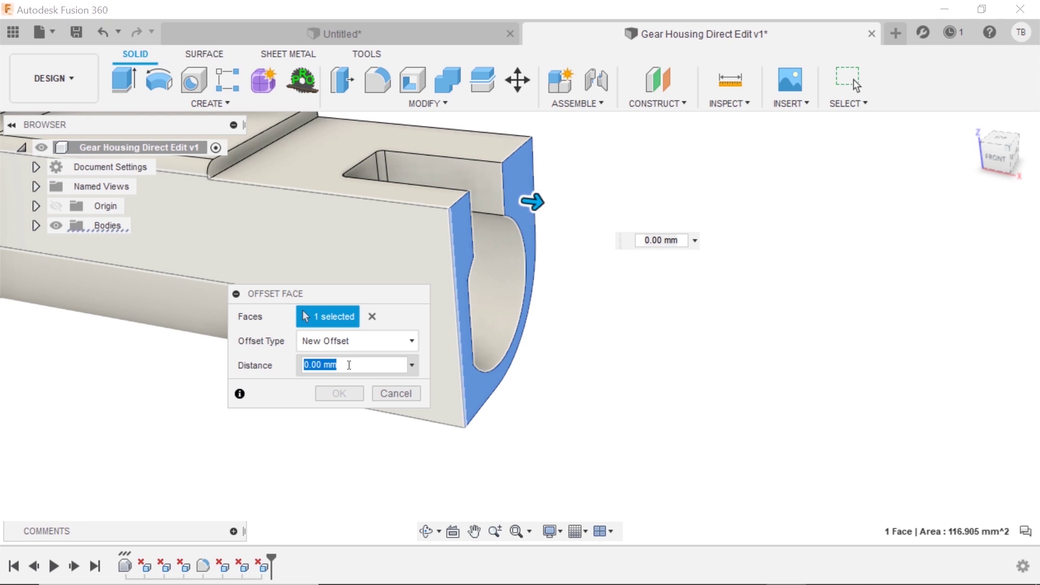
pyautogui.write('10')
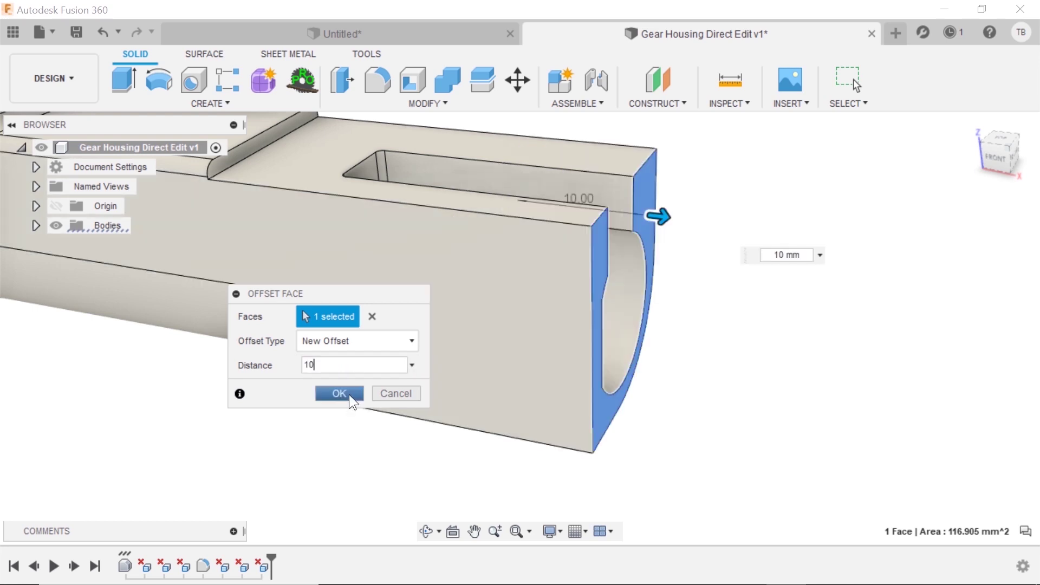
pyautogui.click(349, 393)
pyautogui.scroll(-3, 314, 495)
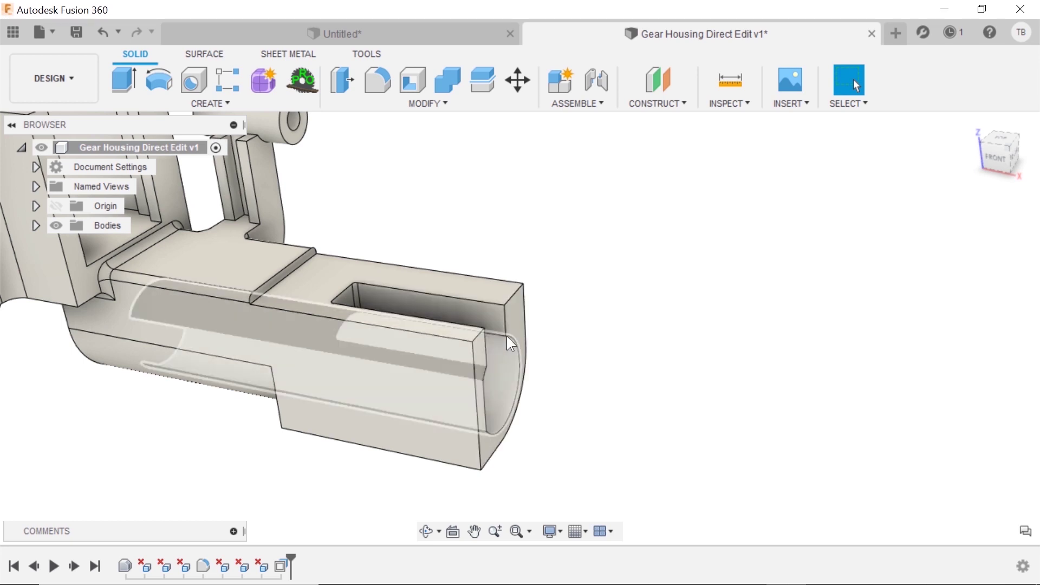
pyautogui.click(476, 357)
pyautogui.click(331, 469)
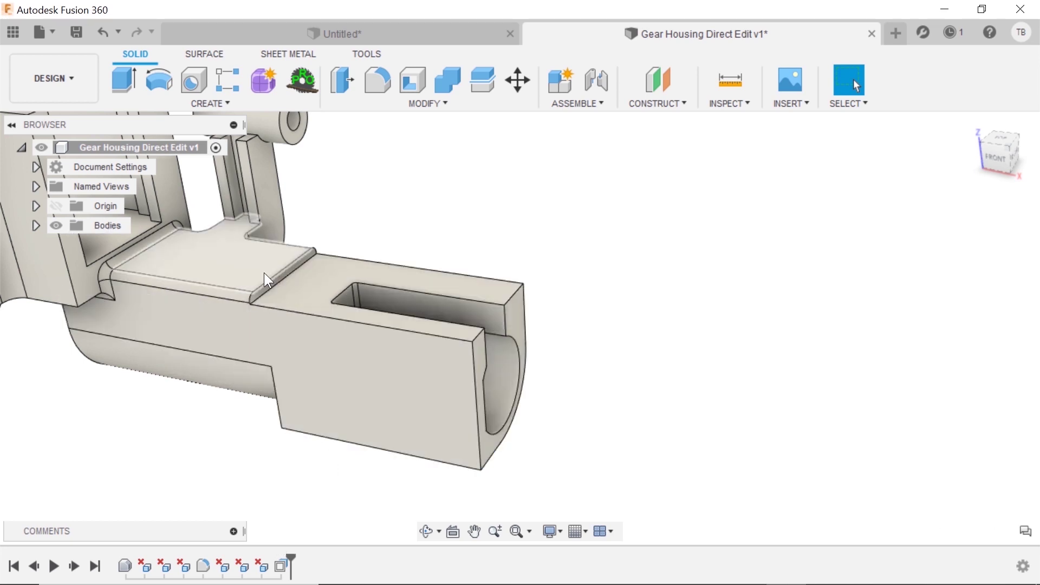
pyautogui.scroll(5, 282, 274)
pyautogui.click(294, 278)
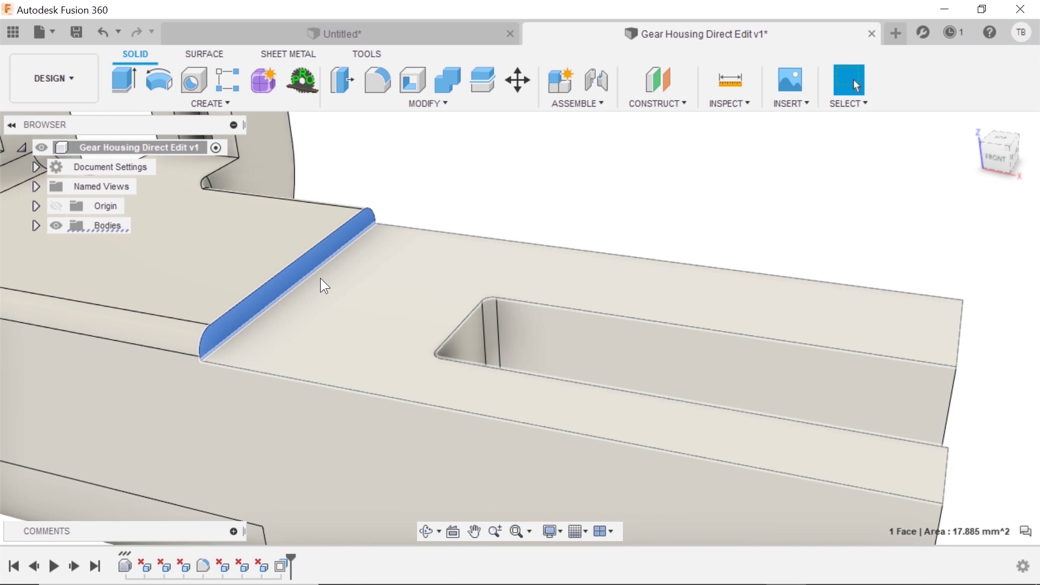
pyautogui.scroll(-5, 704, 403)
pyautogui.scroll(3, 542, 365)
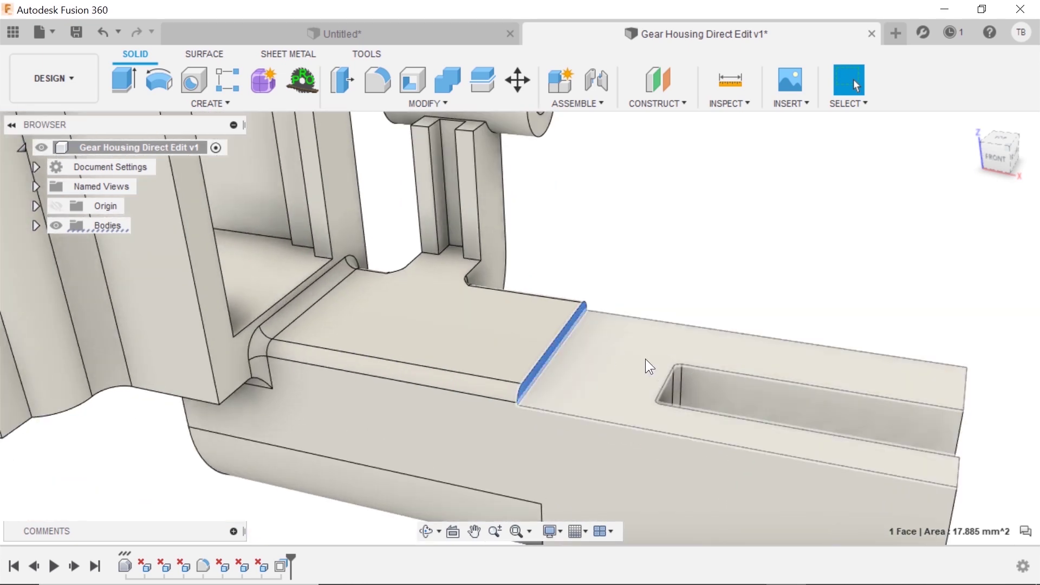
pyautogui.press('q')
pyautogui.moveTo(564, 353); pyautogui.dragTo(601, 358)
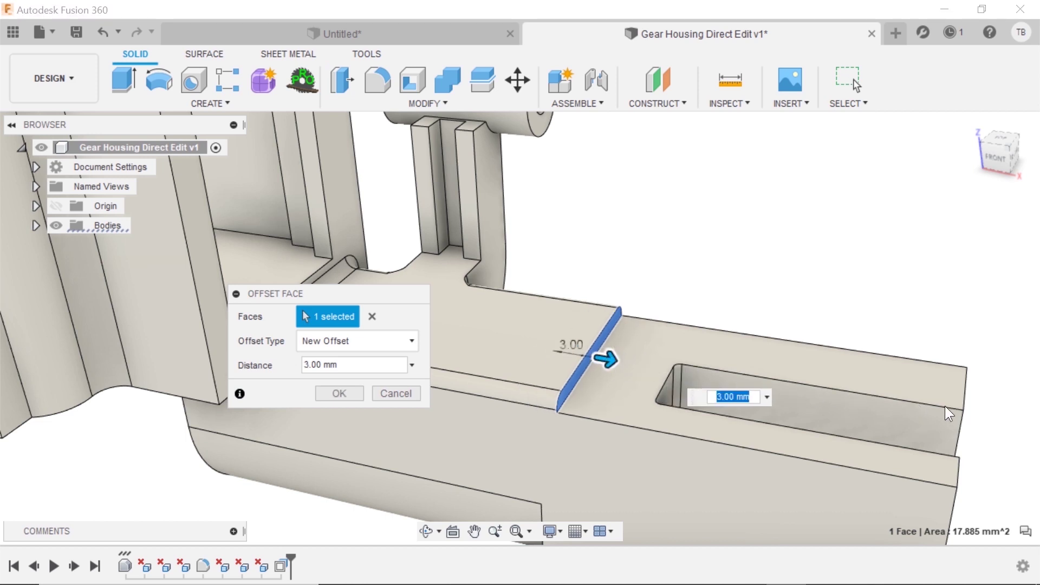
pyautogui.scroll(3, 888, 448)
pyautogui.scroll(-5, 886, 456)
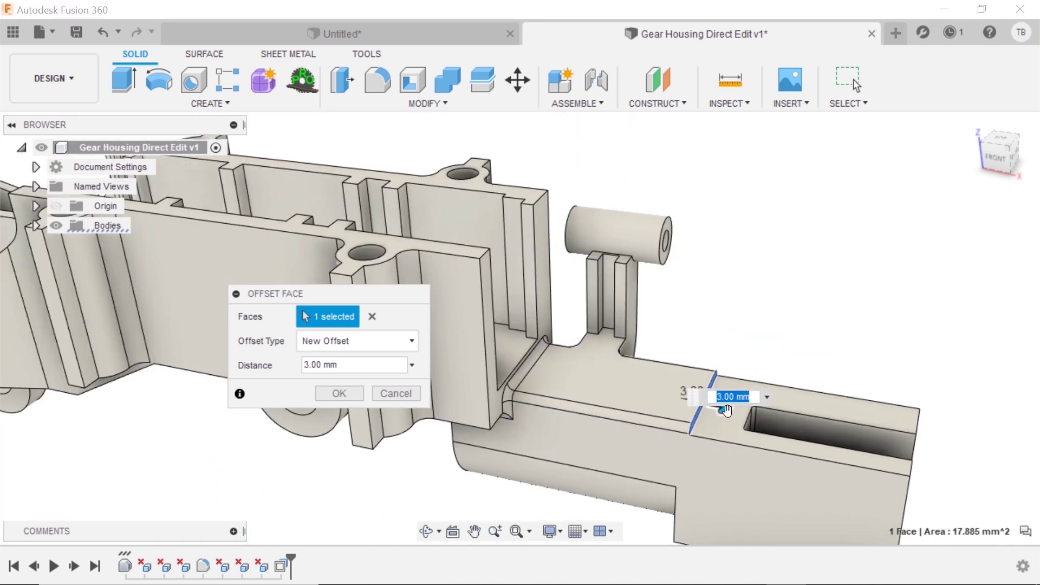
pyautogui.press('Return')
# Step: Delete the narrow curved step face across the block's top together with the adjoining lower top face around the slot
pyautogui.scroll(3, 728, 401)
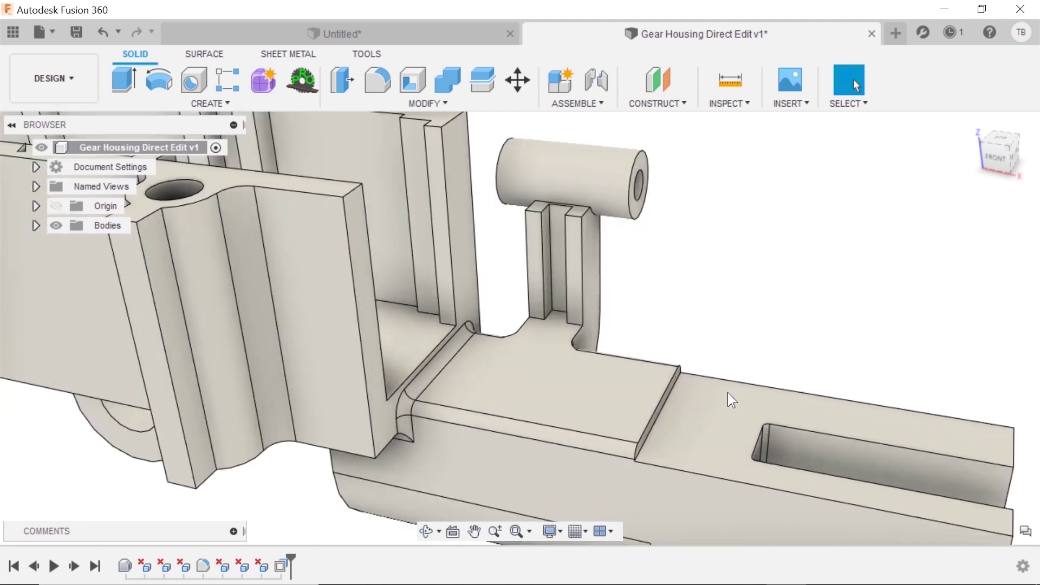
pyautogui.scroll(4, 641, 420)
pyautogui.click(648, 443)
pyautogui.scroll(-4, 755, 471)
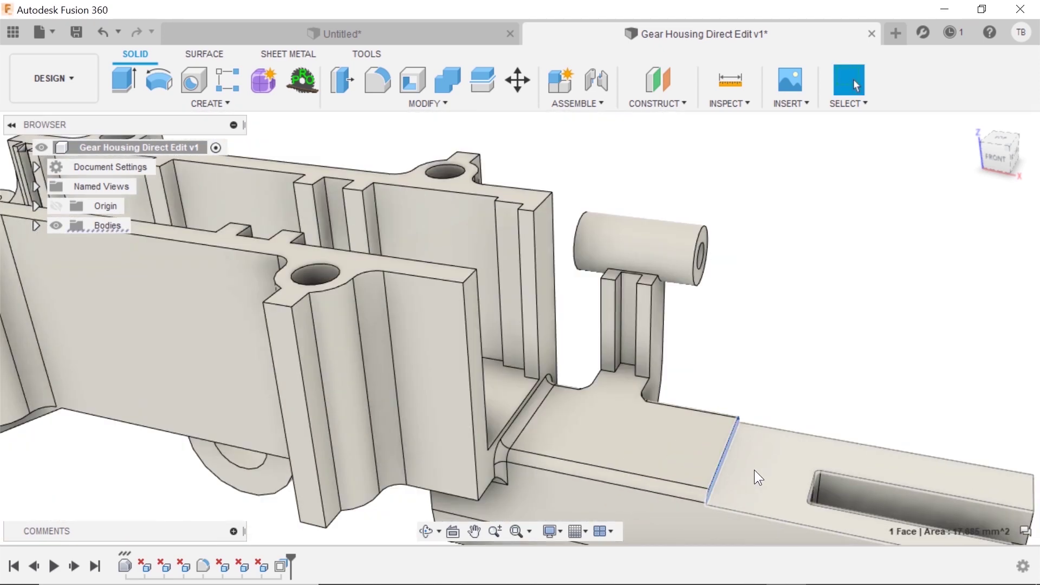
pyautogui.scroll(-2, 758, 469)
pyautogui.keyDown('ctrl'); pyautogui.click(769, 466); pyautogui.keyUp('ctrl')
pyautogui.press('Delete')
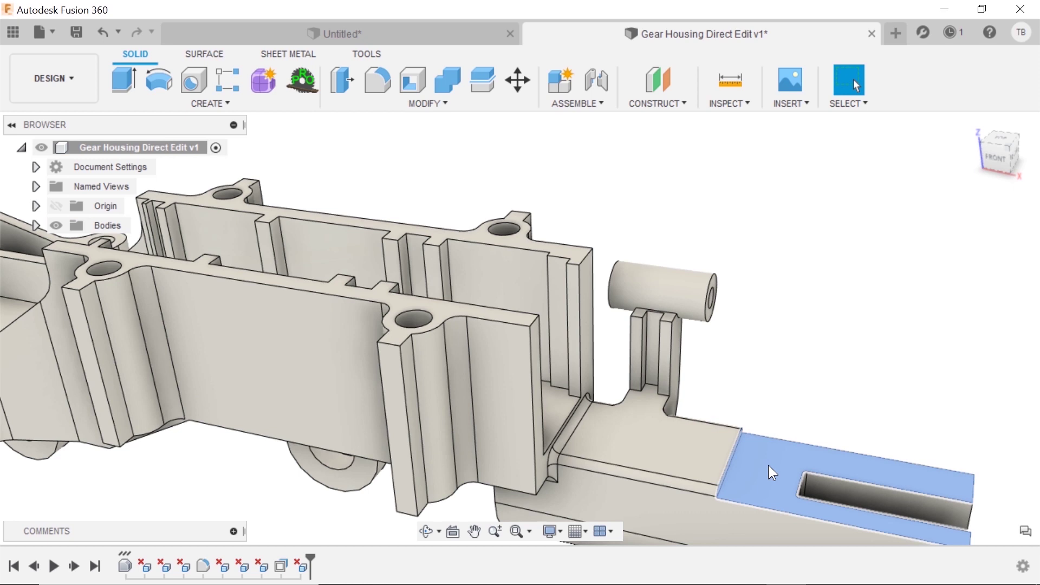
pyautogui.scroll(-5, 779, 465)
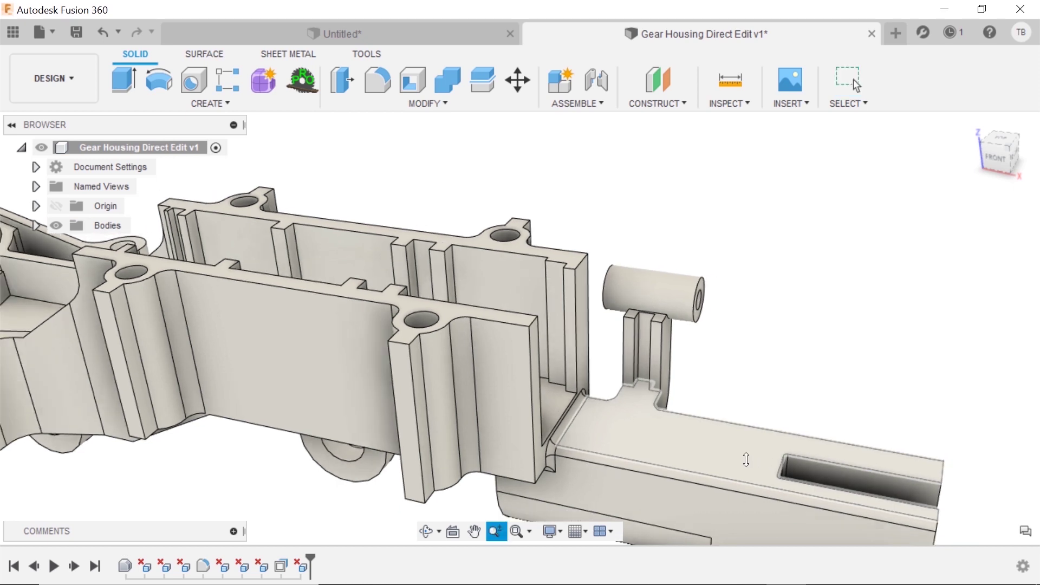
# Step: Rotate the faces of the cylindrical boss and its upright support arm 15 degrees about the short edge at the arm's base
pyautogui.scroll(3, 609, 418)
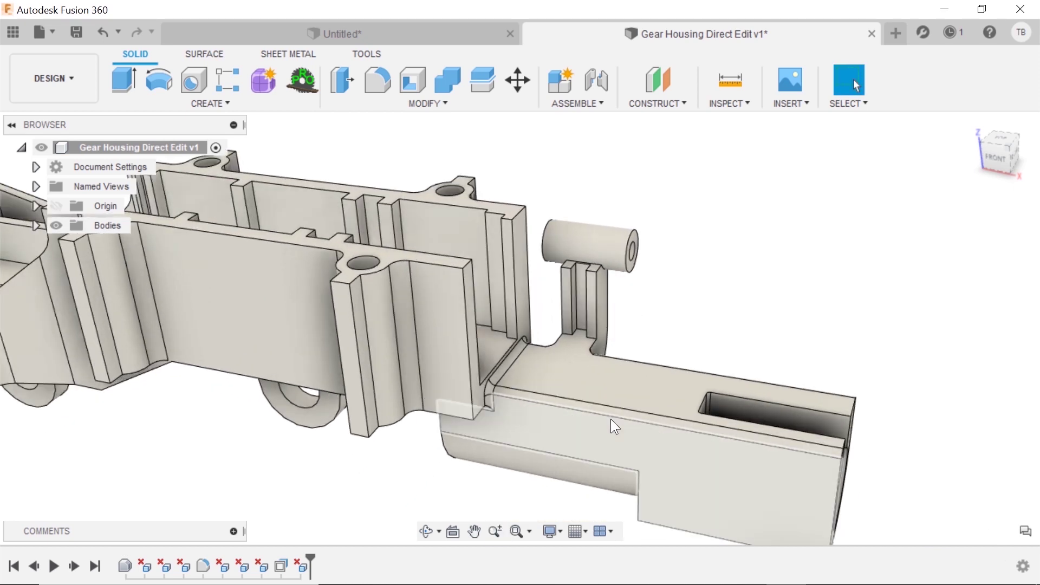
pyautogui.keyDown('shift'); pyautogui.moveTo(628, 411); pyautogui.dragTo(675, 287, button='middle'); pyautogui.keyUp('shift')
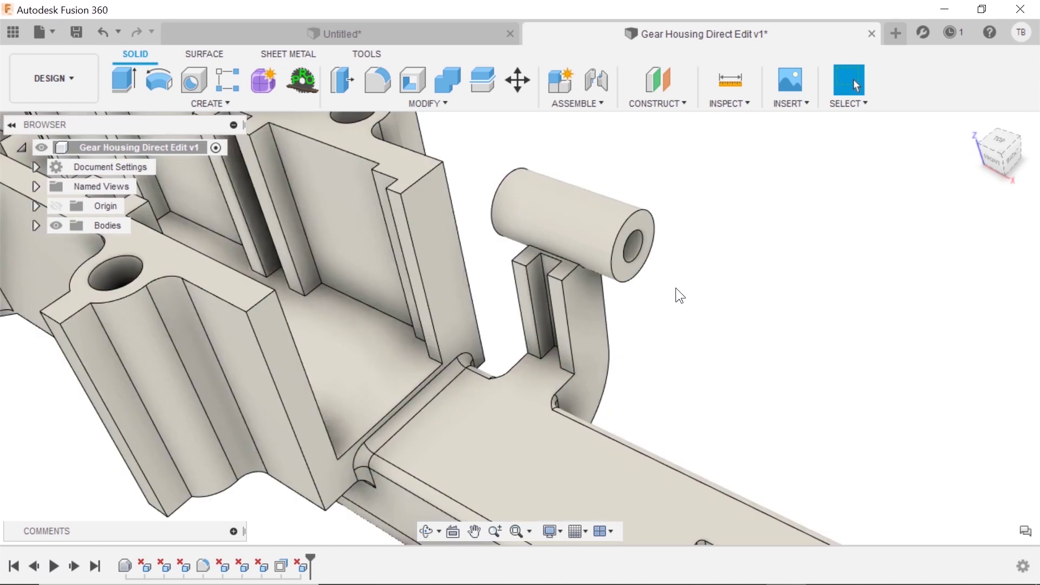
pyautogui.write('s')
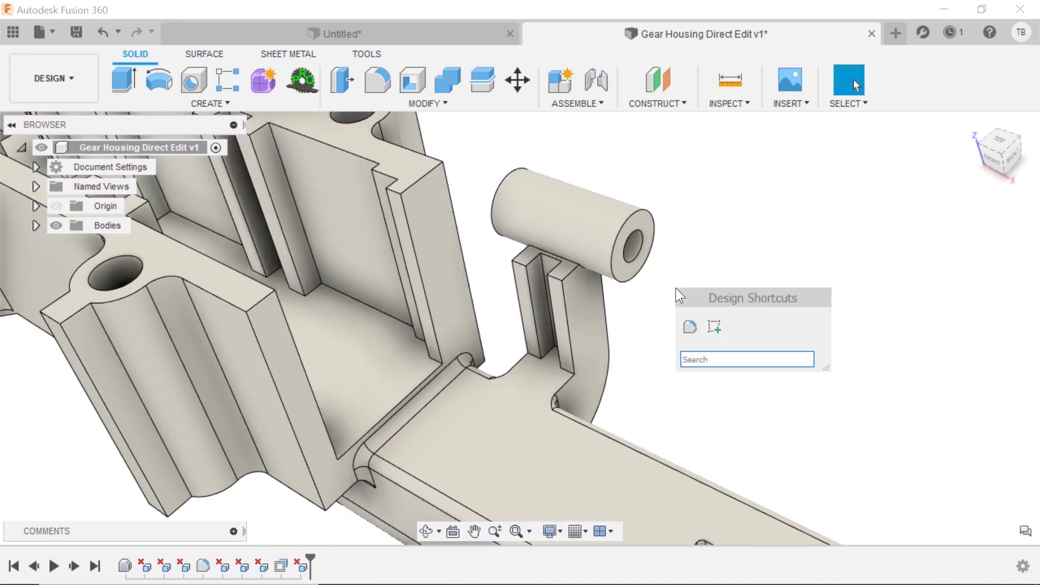
pyautogui.write('MOVE')
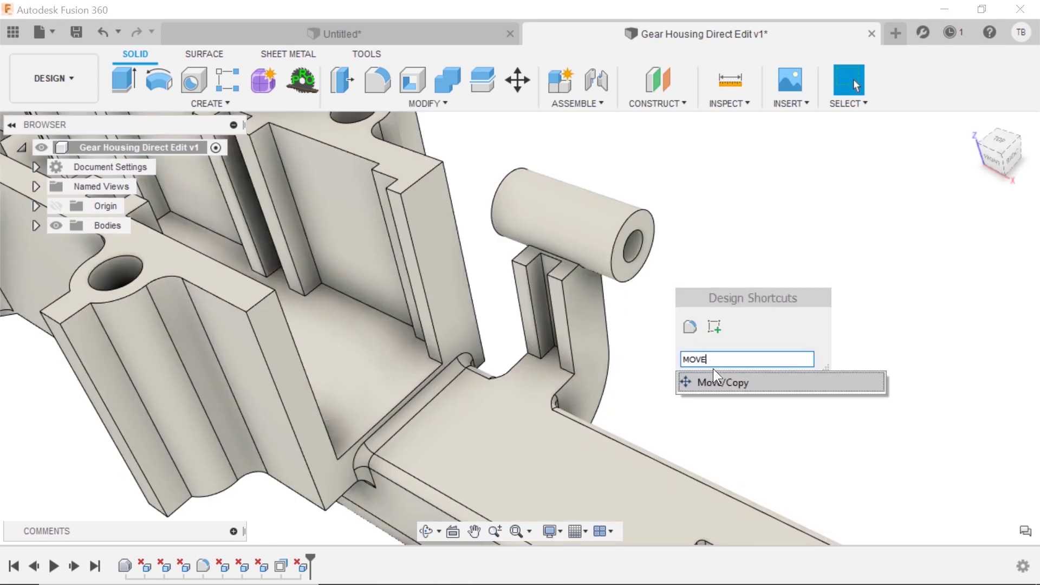
pyautogui.click(723, 382)
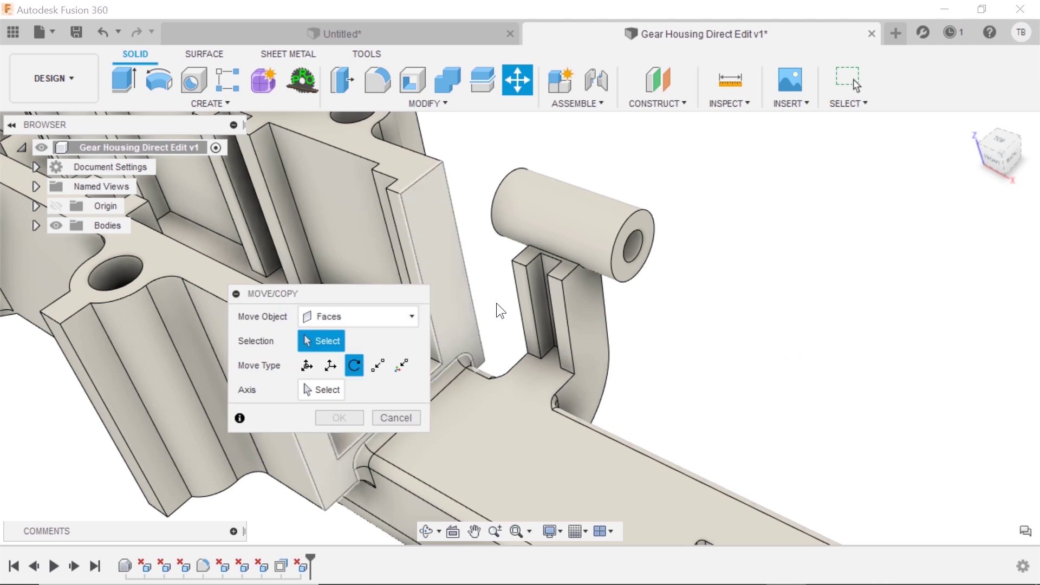
pyautogui.moveTo(482, 154); pyautogui.dragTo(685, 320)
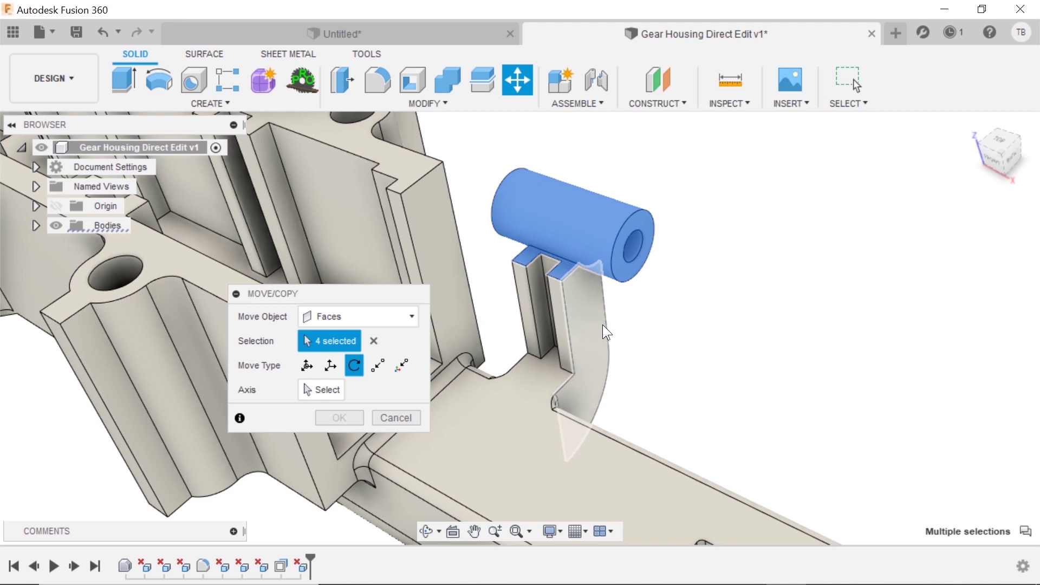
pyautogui.moveTo(671, 346); pyautogui.dragTo(490, 134)
pyautogui.click(567, 208)
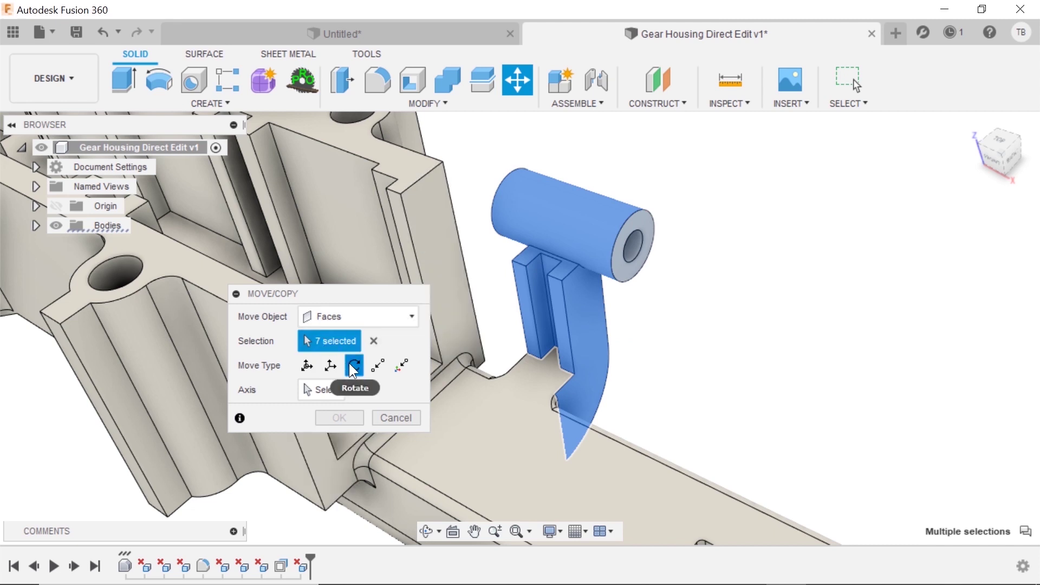
pyautogui.click(319, 388)
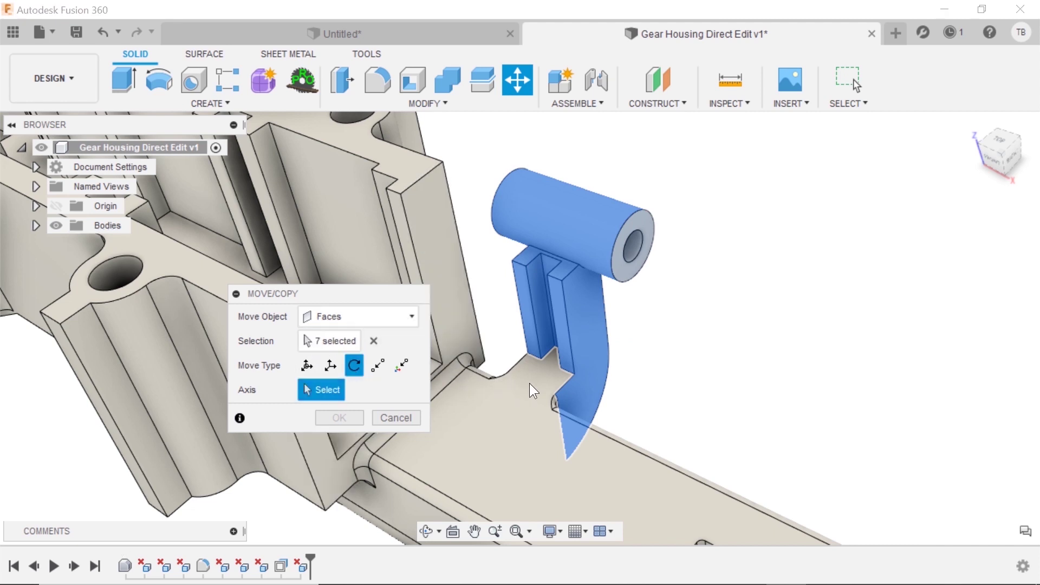
pyautogui.click(533, 357)
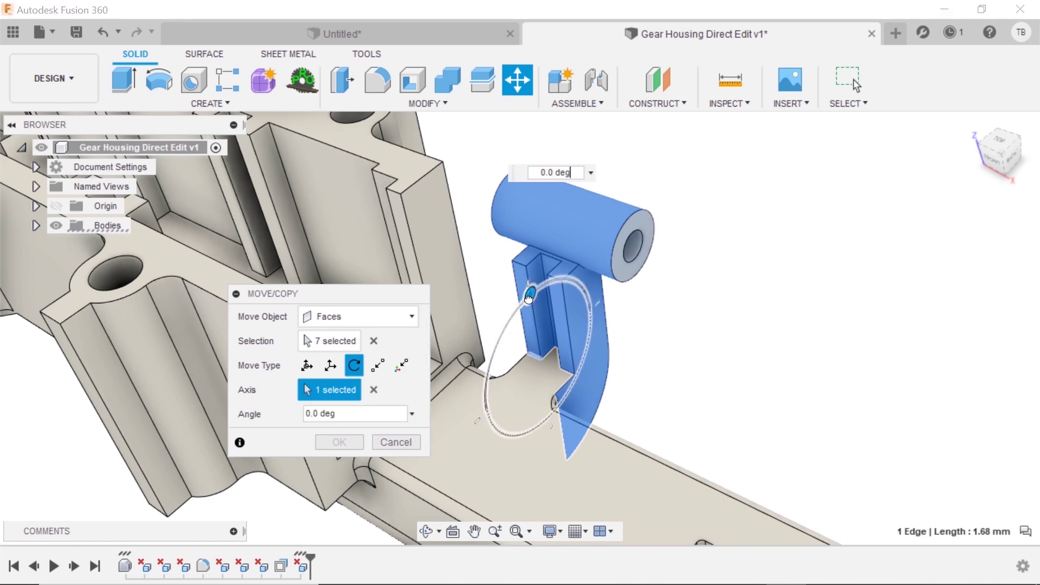
pyautogui.moveTo(548, 285); pyautogui.dragTo(542, 293)
pyautogui.keyDown('shift'); pyautogui.moveTo(678, 313); pyautogui.dragTo(398, 298, button='middle'); pyautogui.keyUp('shift')
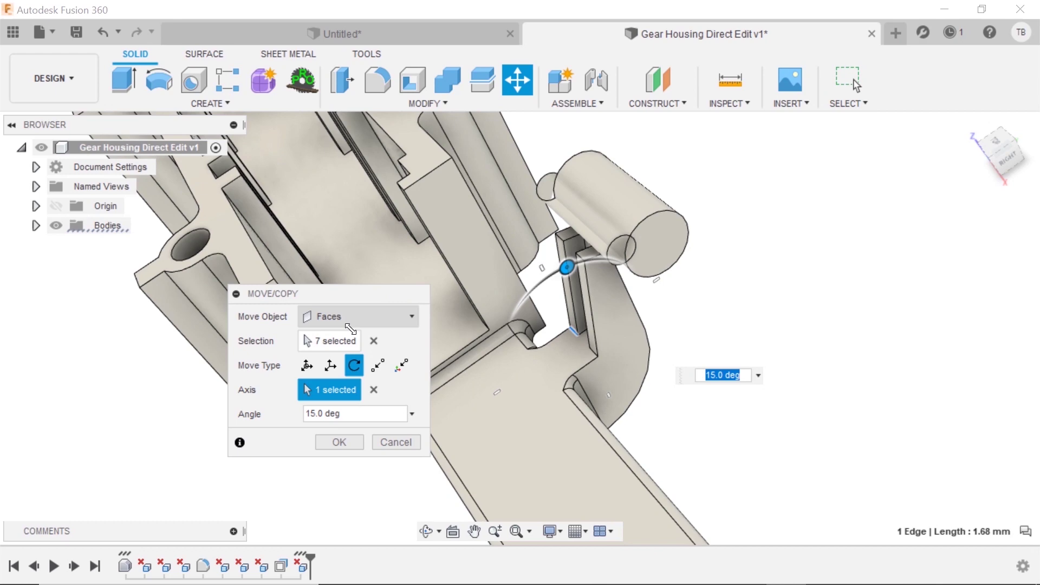
# Step: Add the boss's bore, its far end face and the arm's two rear faces to the rotation selection and apply the move
pyautogui.click(332, 342)
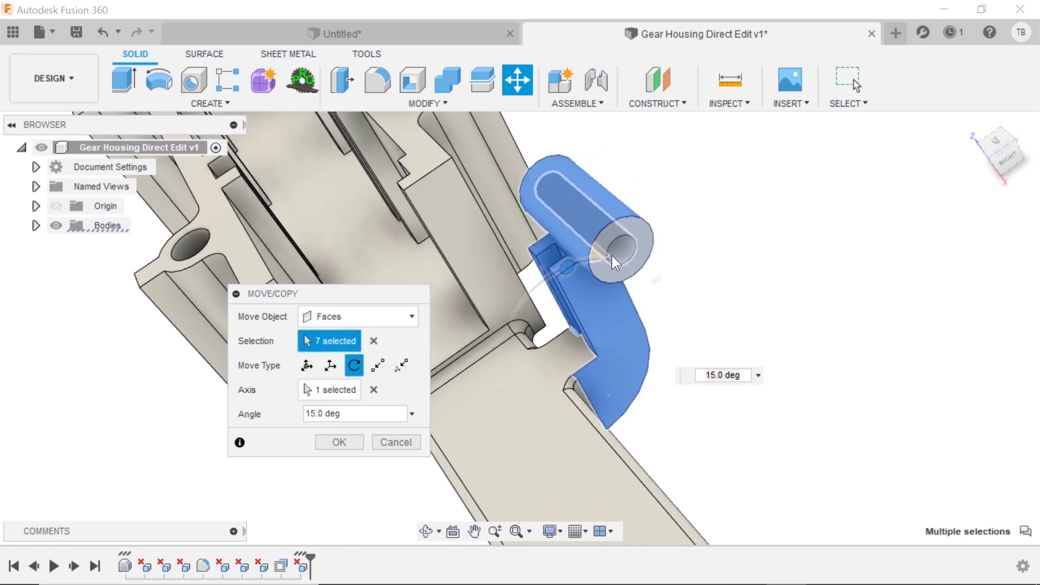
pyautogui.click(612, 255)
pyautogui.keyDown('shift'); pyautogui.moveTo(778, 385); pyautogui.dragTo(629, 347, button='middle'); pyautogui.keyUp('shift')
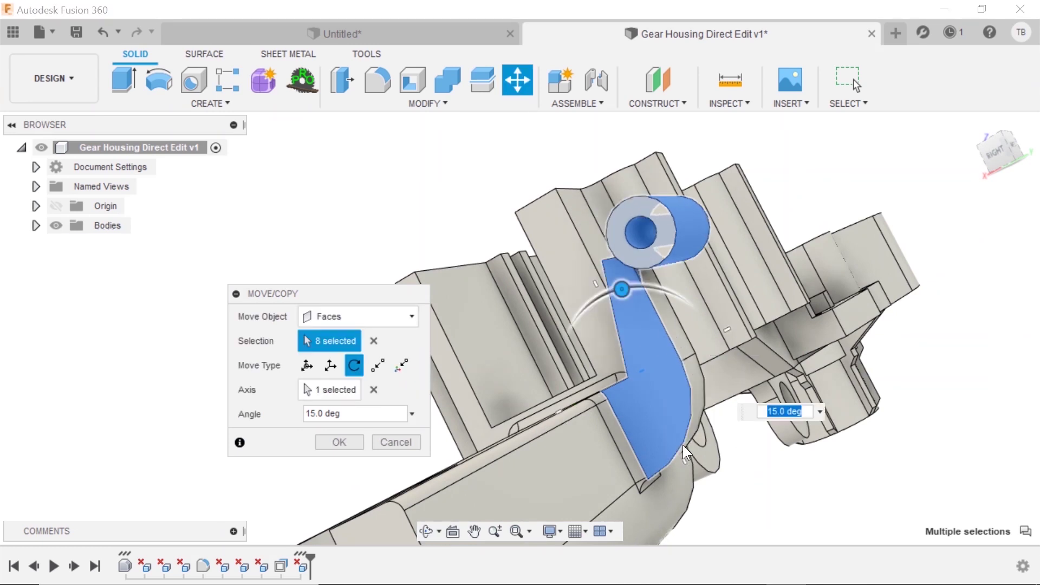
pyautogui.keyDown('shift'); pyautogui.moveTo(682, 444); pyautogui.dragTo(570, 450, button='middle'); pyautogui.keyUp('shift')
pyautogui.click(495, 450)
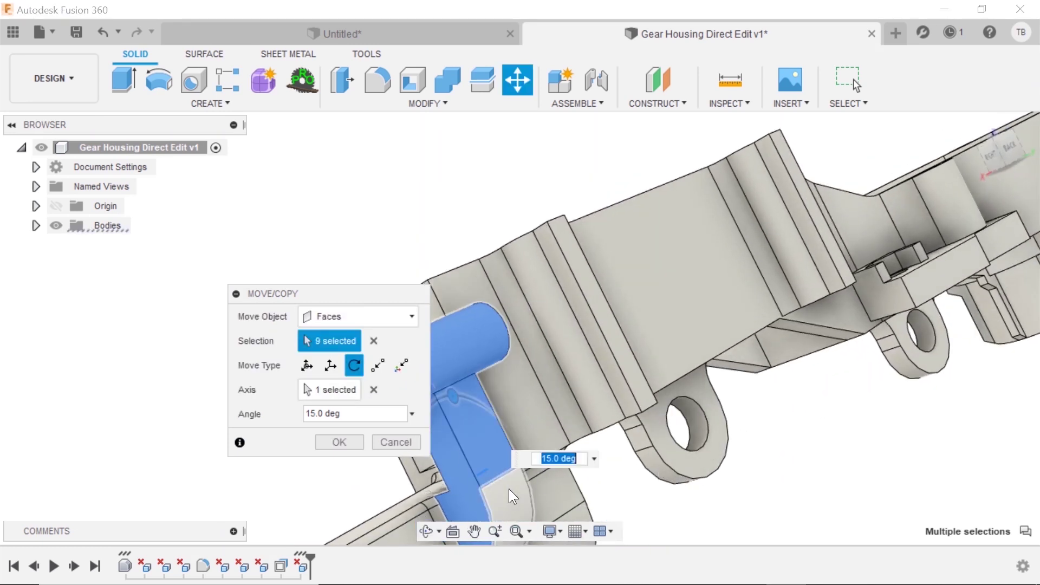
pyautogui.click(508, 488)
pyautogui.keyDown('shift'); pyautogui.moveTo(521, 482); pyautogui.dragTo(693, 433, button='middle'); pyautogui.keyUp('shift')
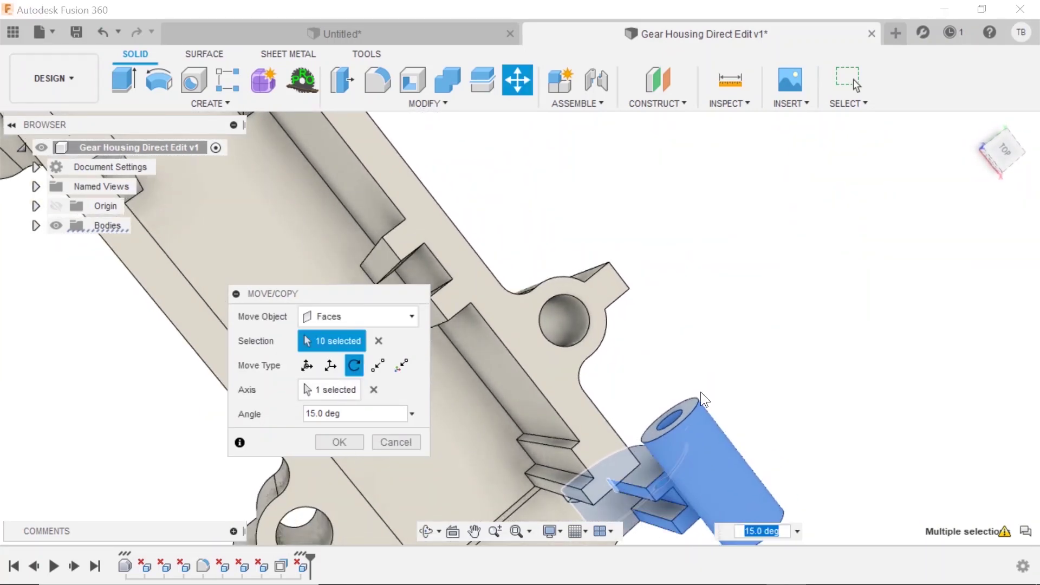
pyautogui.click(712, 427)
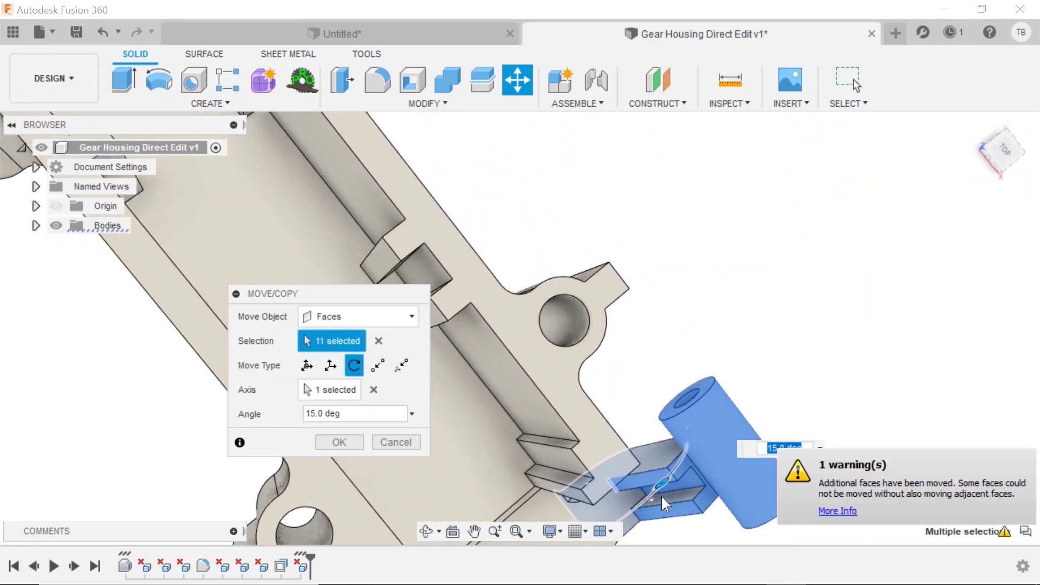
pyautogui.keyDown('shift'); pyautogui.moveTo(660, 495); pyautogui.dragTo(643, 391, button='middle'); pyautogui.keyUp('shift')
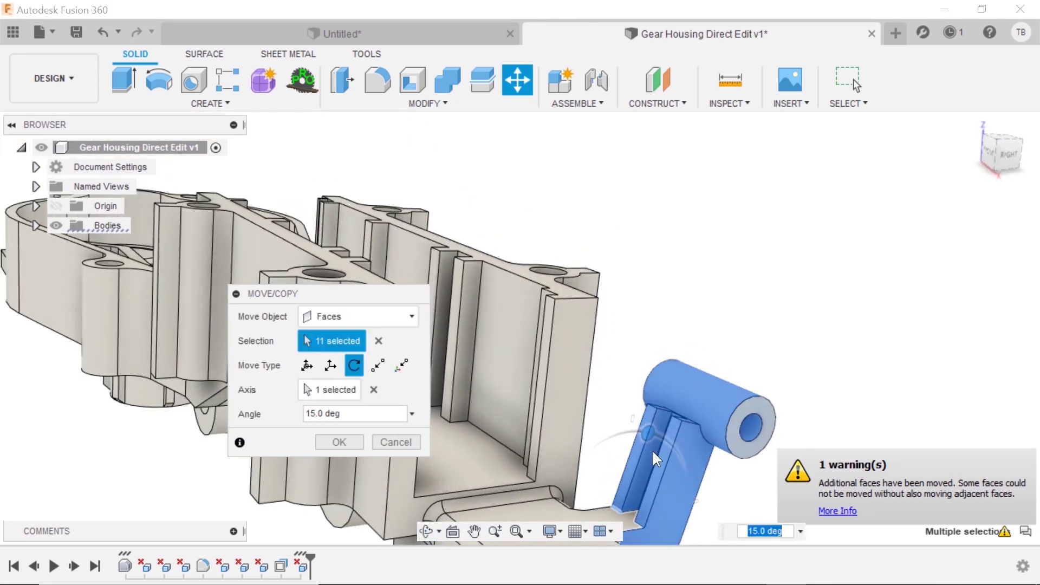
pyautogui.keyDown('ctrl'); pyautogui.keyDown('shift'); pyautogui.moveTo(652, 450); pyautogui.dragTo(633, 405, button='middle'); pyautogui.keyUp('shift'); pyautogui.keyUp('ctrl')
pyautogui.scroll(4, 632, 428)
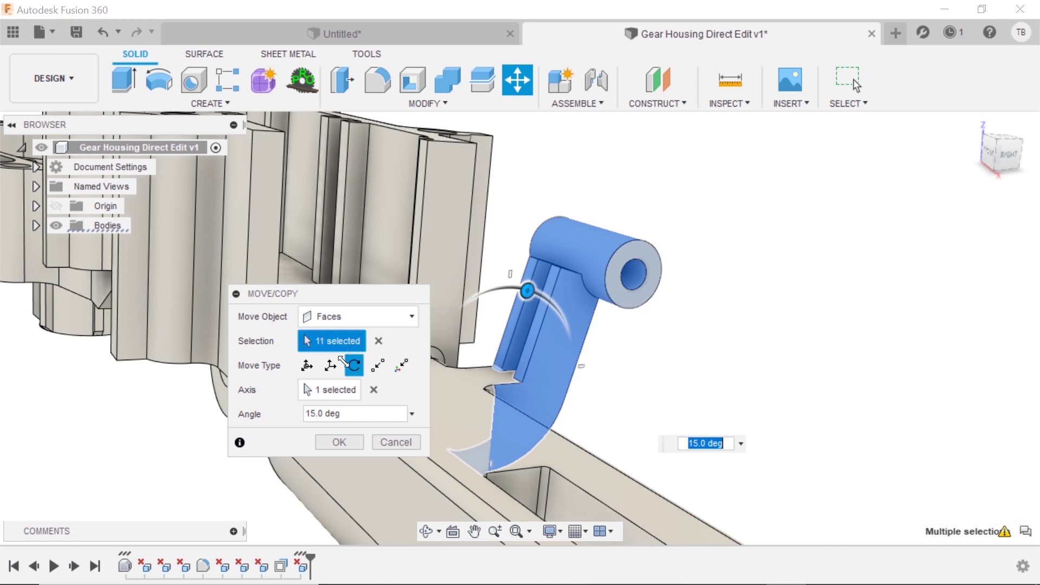
pyautogui.click(344, 443)
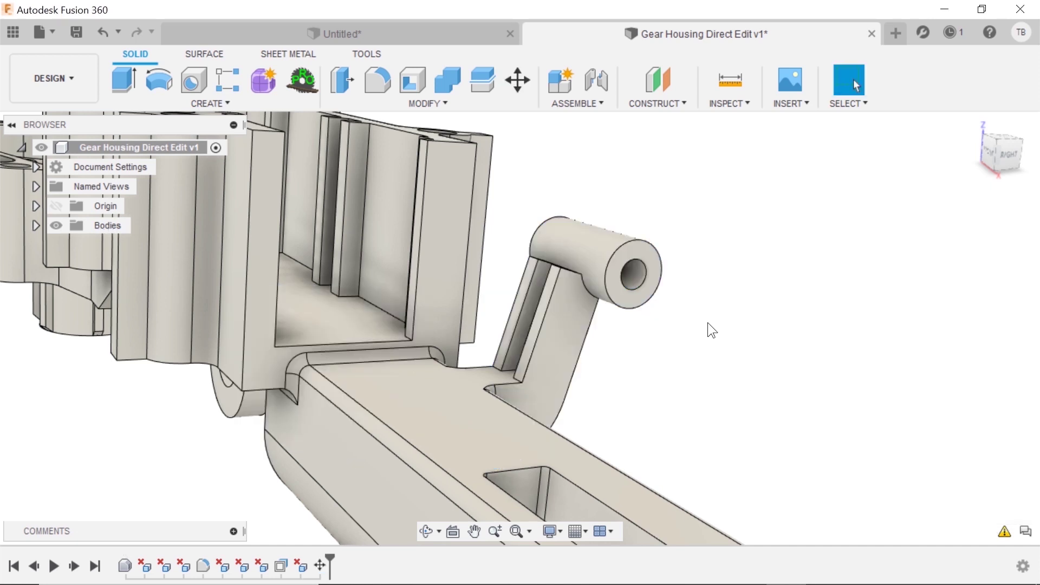
# Step: Select both opposite side faces of the spoke between the two cutouts in the housing's rounded end, including the hidden one
pyautogui.keyDown('shift'); pyautogui.moveTo(690, 310); pyautogui.dragTo(473, 346, button='middle'); pyautogui.keyUp('shift')
pyautogui.scroll(3, 474, 346)
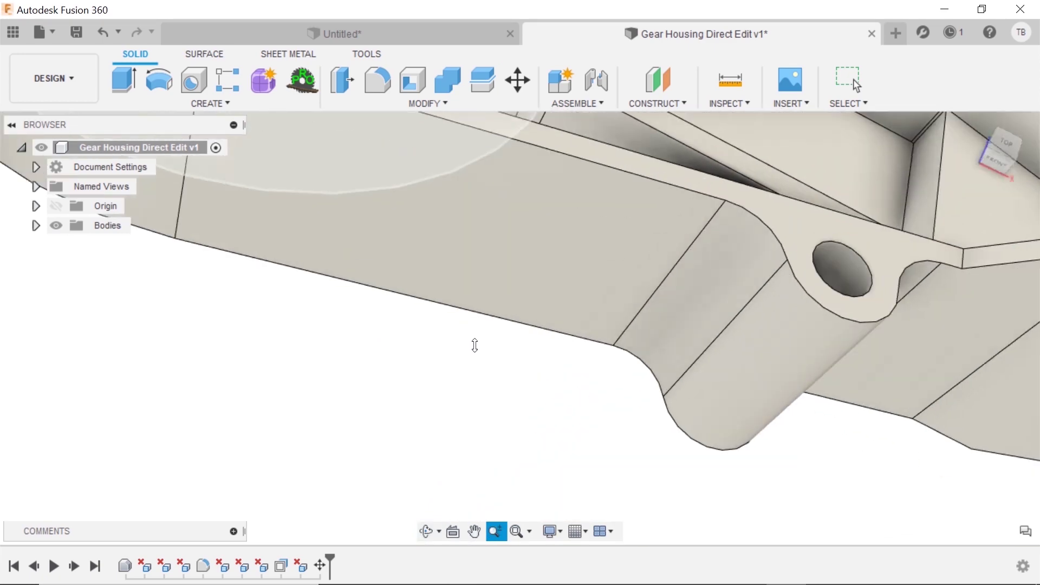
pyautogui.moveTo(443, 247); pyautogui.dragTo(769, 545, button='middle')
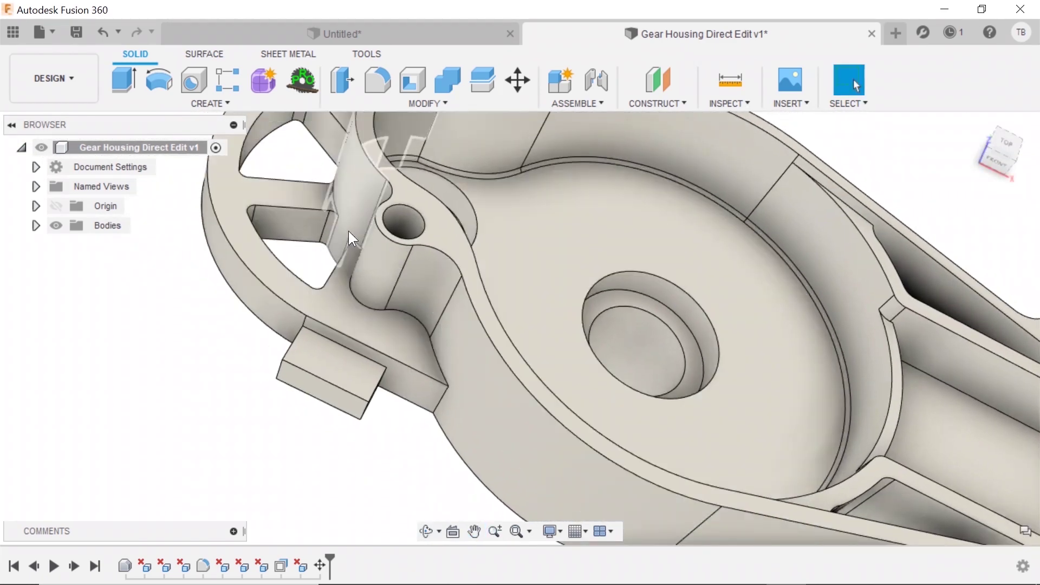
pyautogui.scroll(-2, 349, 230)
pyautogui.scroll(-3, 256, 202)
pyautogui.keyDown('shift'); pyautogui.moveTo(312, 179); pyautogui.dragTo(295, 136, button='middle'); pyautogui.keyUp('shift')
pyautogui.moveTo(373, 167); pyautogui.dragTo(418, 289, button='middle')
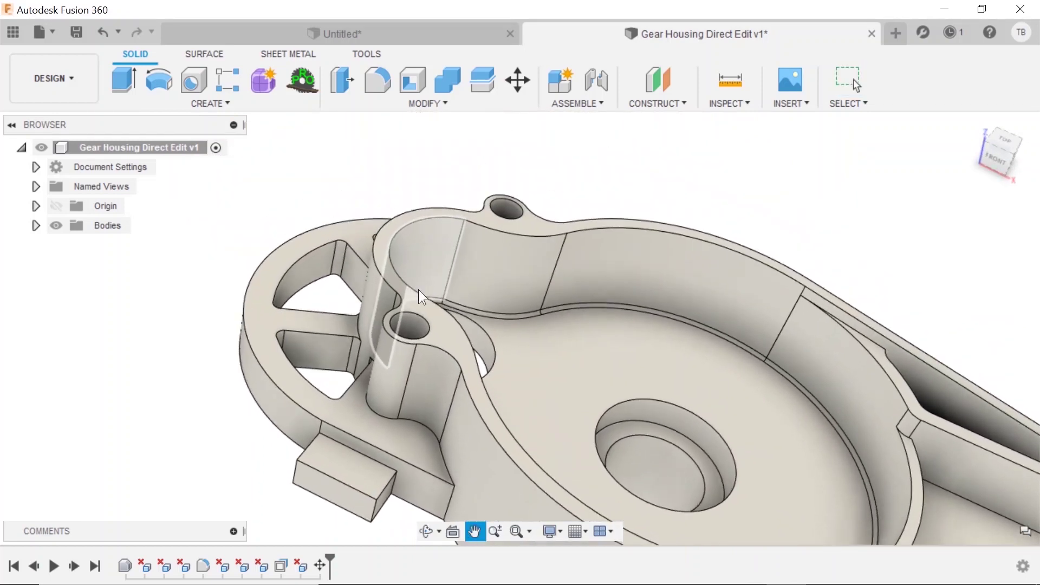
pyautogui.scroll(2, 314, 357)
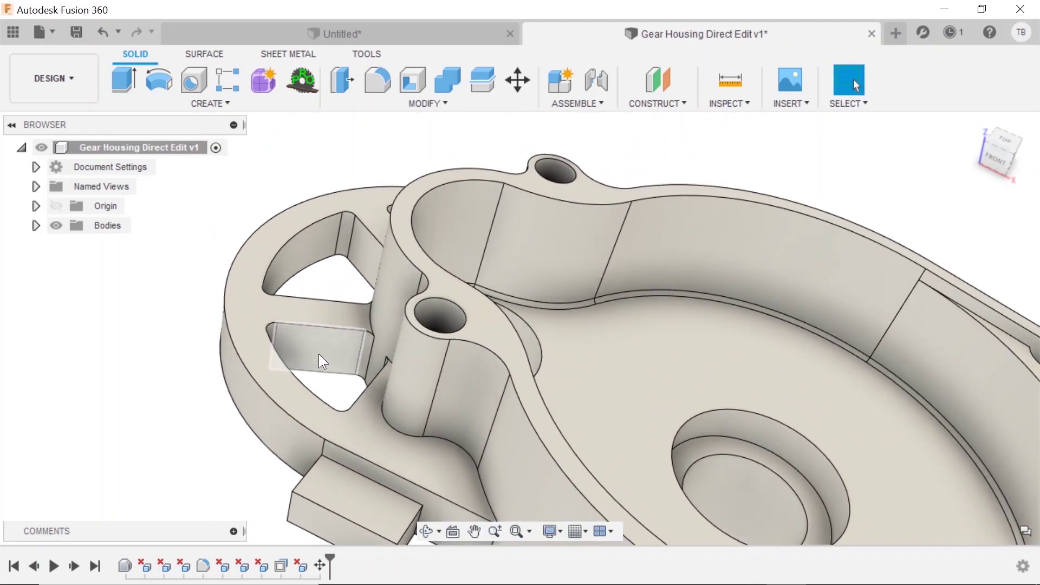
pyautogui.click(319, 353)
pyautogui.click(330, 397)
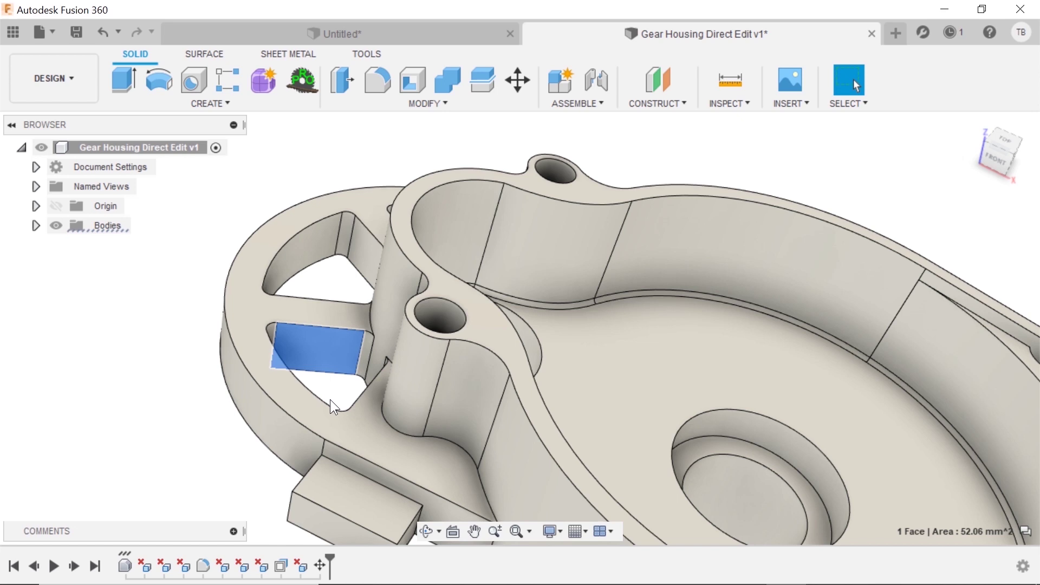
pyautogui.click(322, 311)
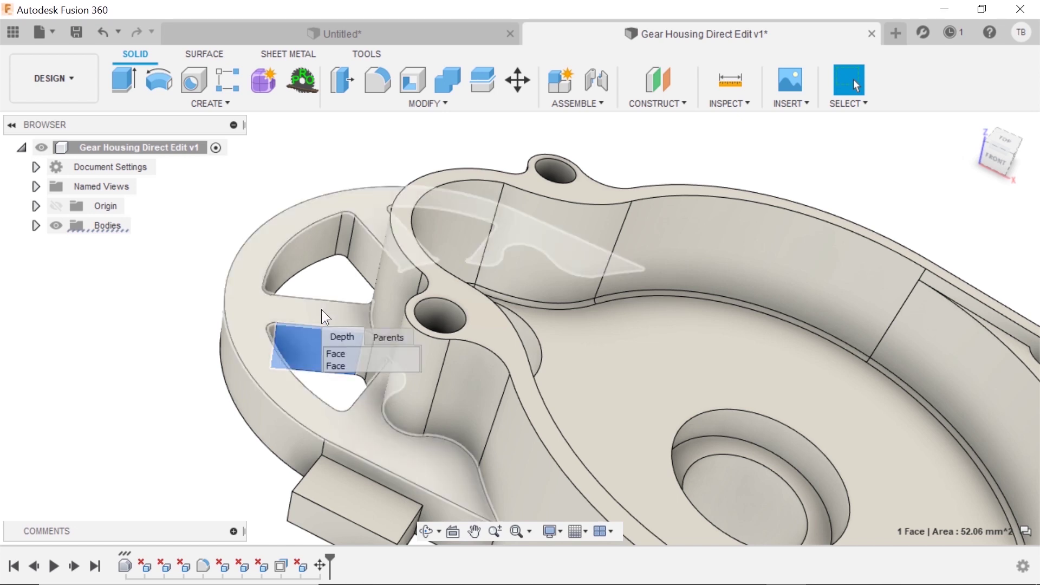
pyautogui.click(329, 366)
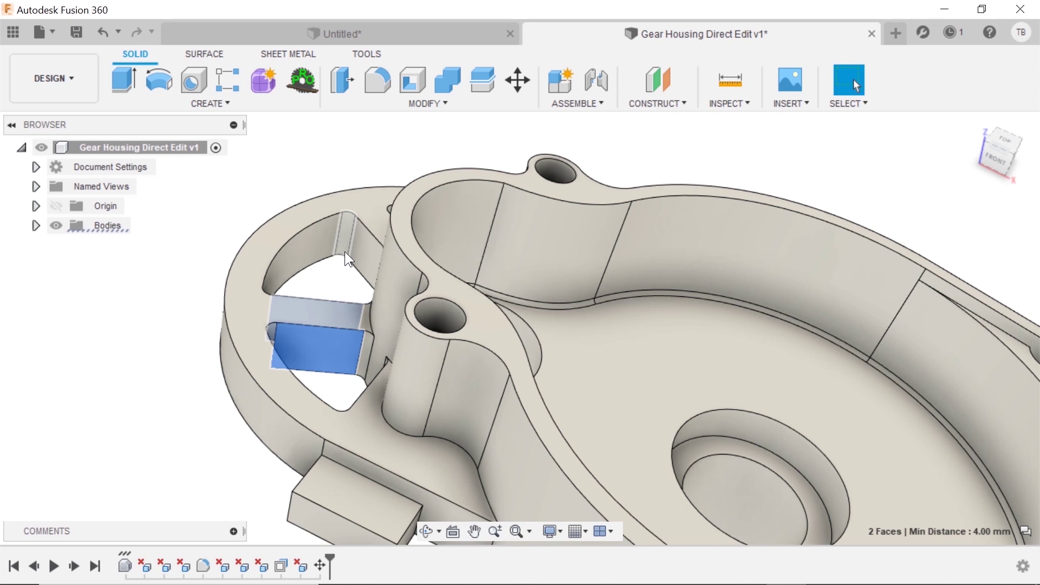
# Step: Rotate the two selected spoke faces by -10 degrees about the circular edge of the large round hole in the floor
pyautogui.write('smove')
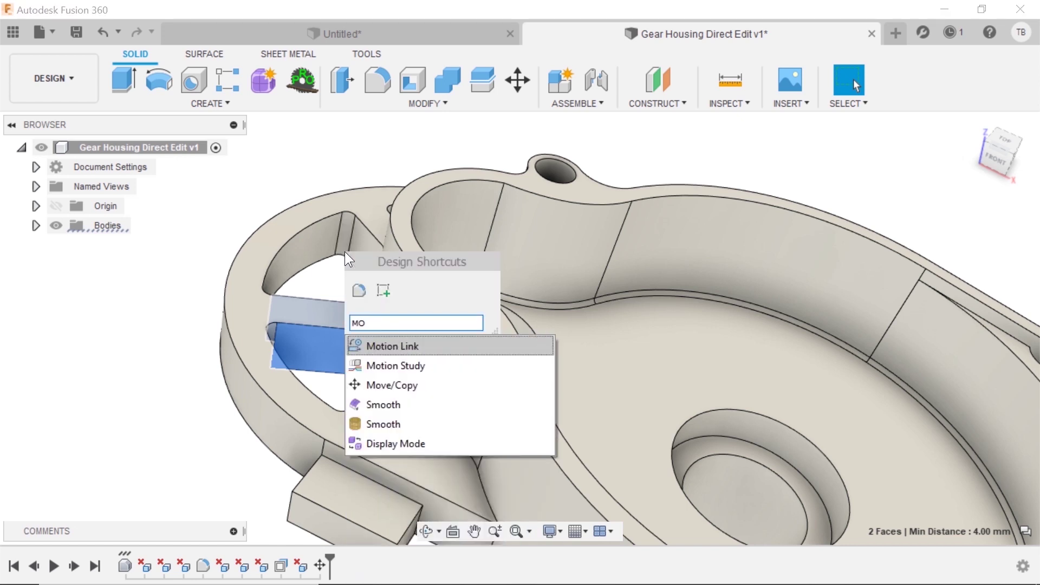
pyautogui.press('Return')
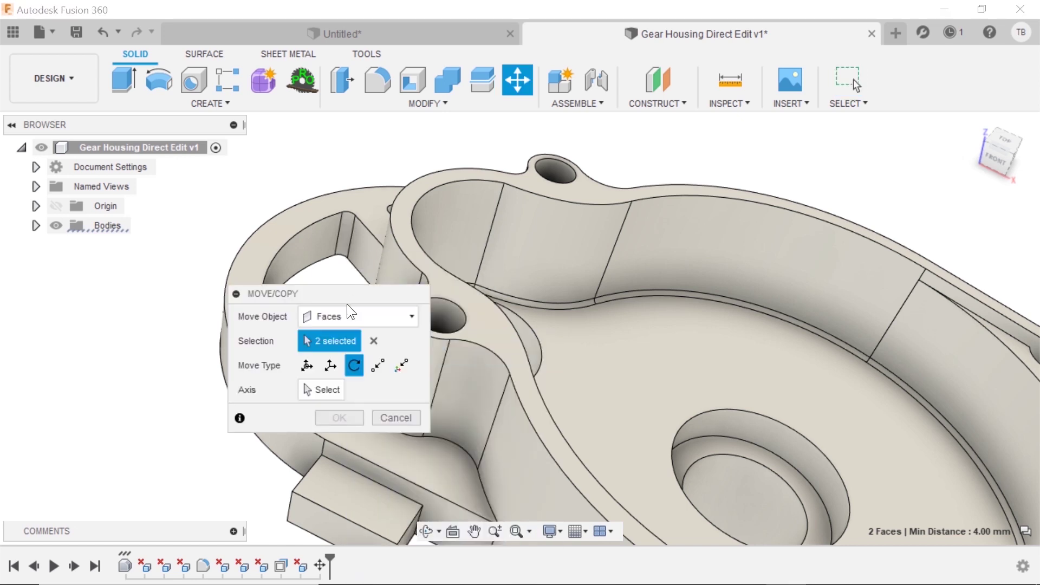
pyautogui.moveTo(359, 293); pyautogui.dragTo(692, 294)
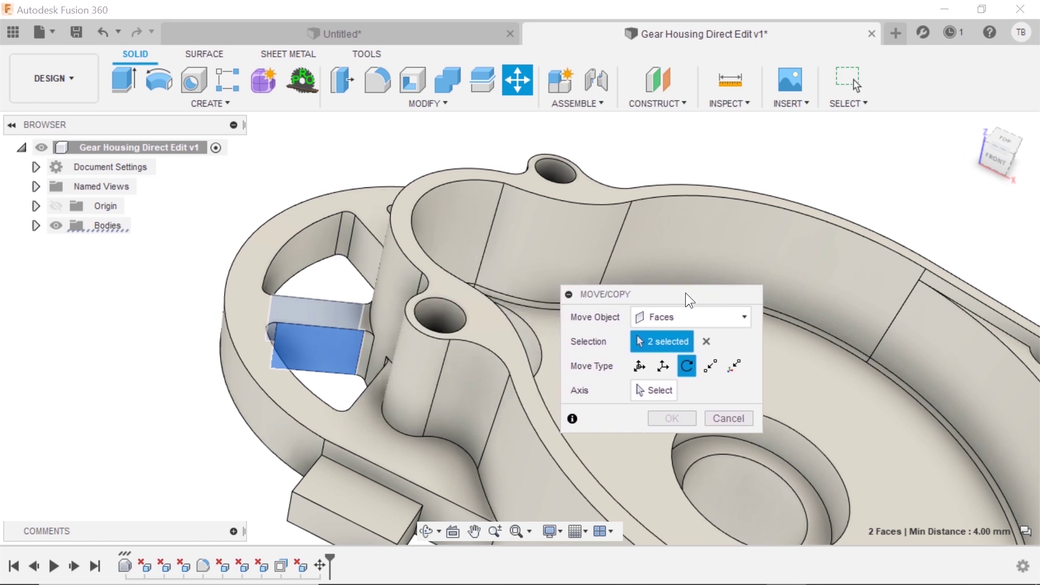
pyautogui.click(687, 367)
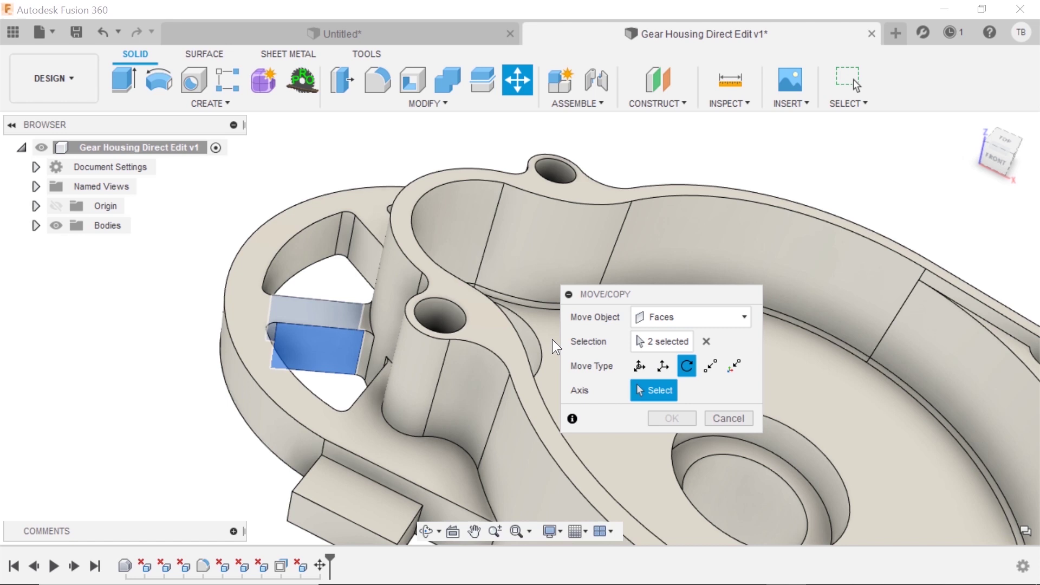
pyautogui.click(539, 332)
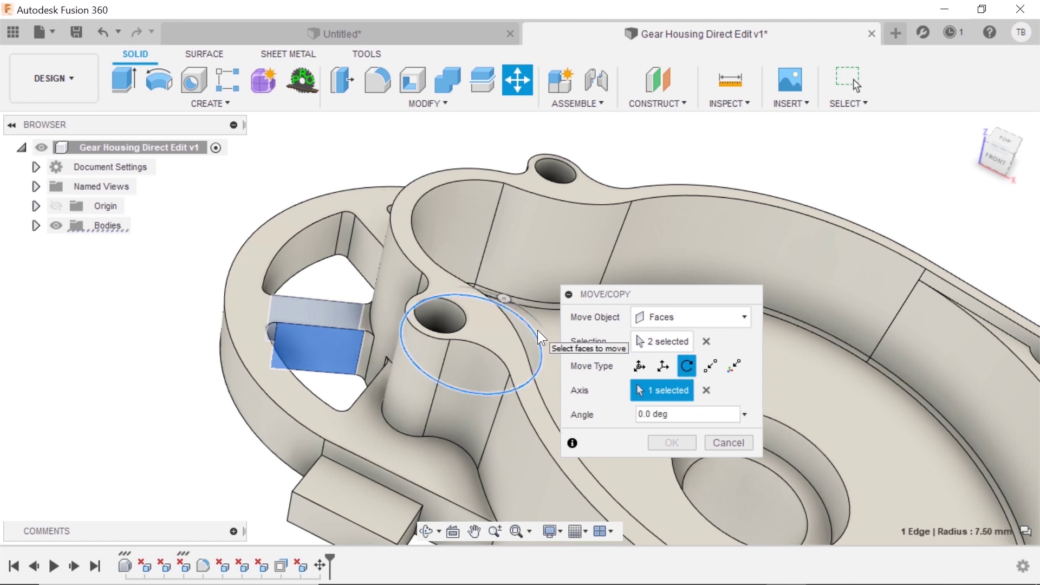
pyautogui.keyDown('shift'); pyautogui.moveTo(349, 288); pyautogui.dragTo(335, 321, button='middle'); pyautogui.keyUp('shift')
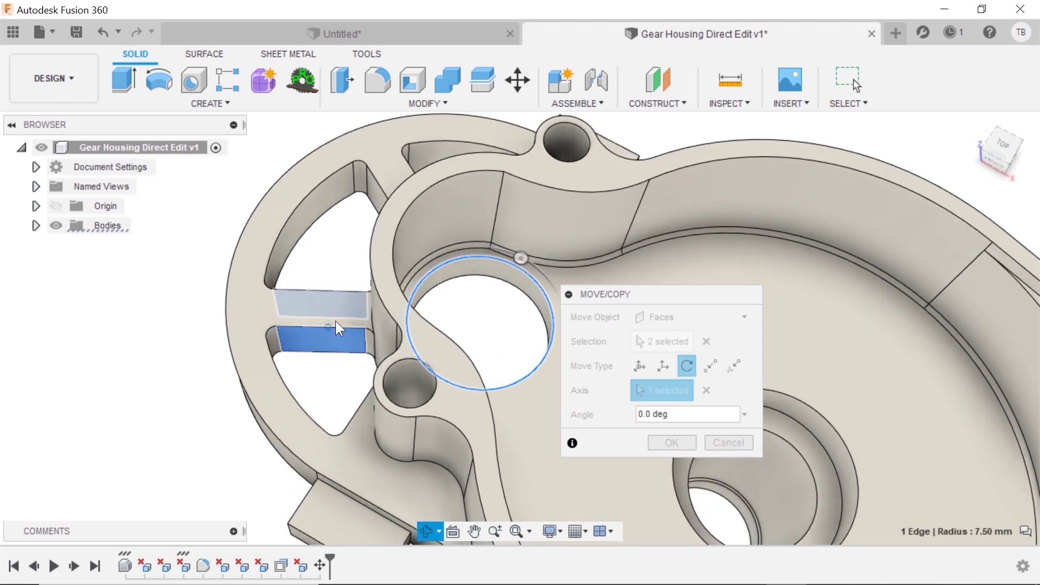
pyautogui.moveTo(521, 258)
pyautogui.mouseDown()
pyautogui.moveTo(544, 261)
pyautogui.moveTo(494, 246)
pyautogui.moveTo(522, 255)
pyautogui.moveTo(507, 252)
pyautogui.mouseUp()
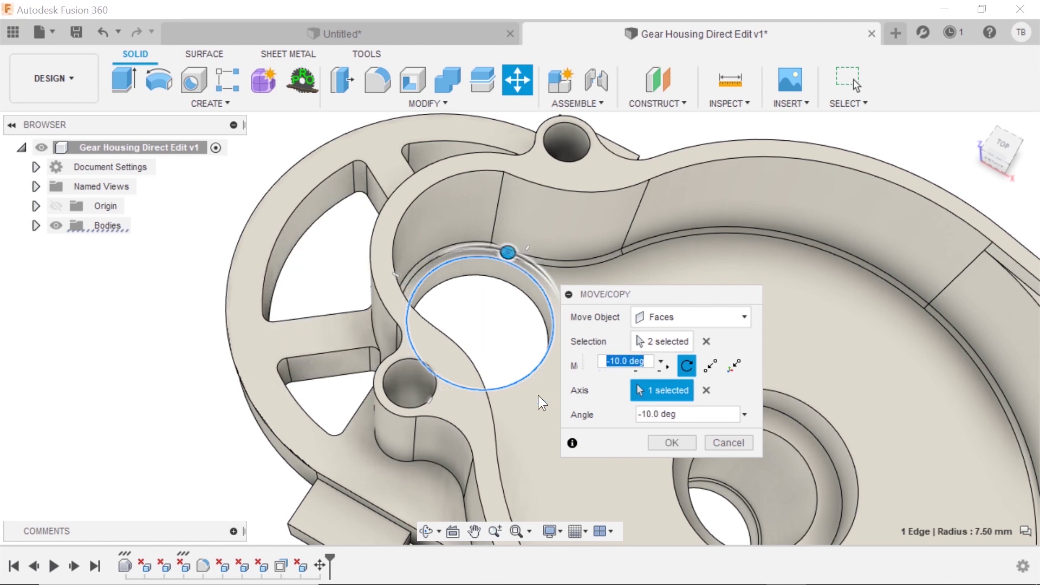
pyautogui.click(670, 443)
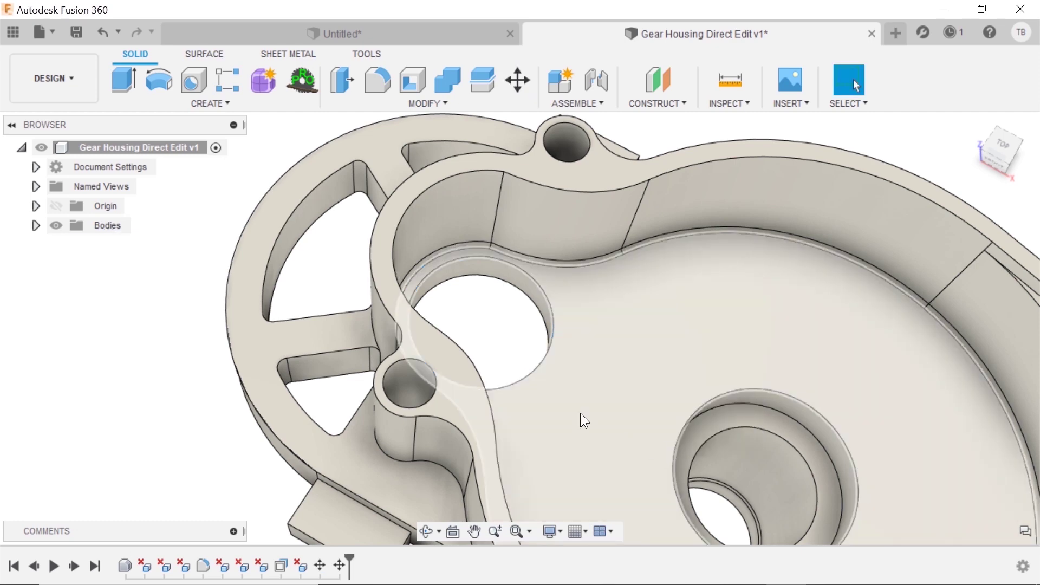
pyautogui.scroll(-4, 559, 379)
pyautogui.scroll(1, 923, 312)
pyautogui.scroll(-2, 853, 463)
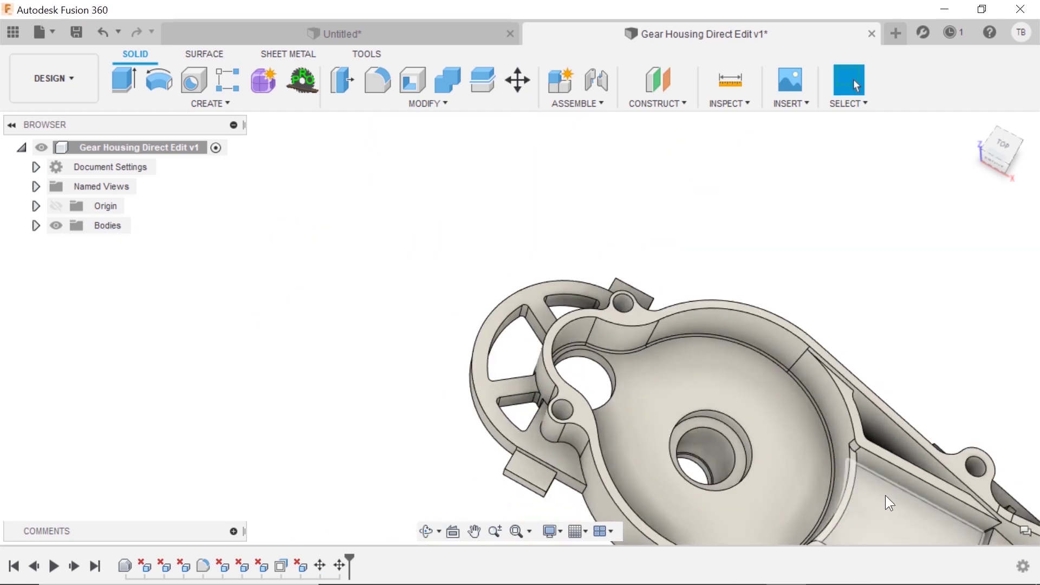
pyautogui.keyDown('shift'); pyautogui.moveTo(885, 495); pyautogui.dragTo(542, 295, button='middle'); pyautogui.keyUp('shift')
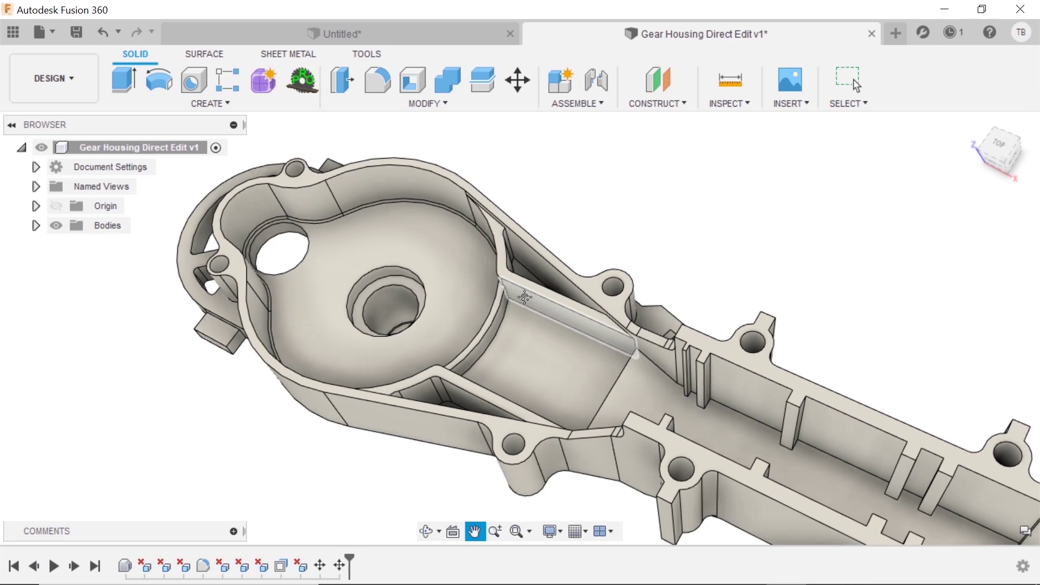
# Step: Select both side faces of the straight inner wall between the recessed floor channel and the triangular pocket, including the hidden rear face
pyautogui.scroll(3, 557, 359)
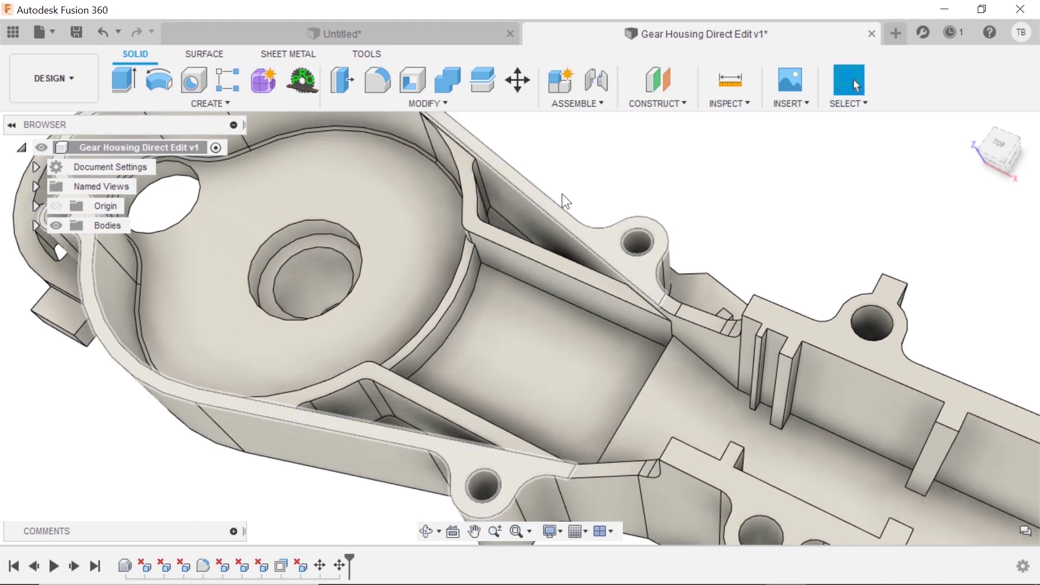
pyautogui.scroll(2, 578, 282)
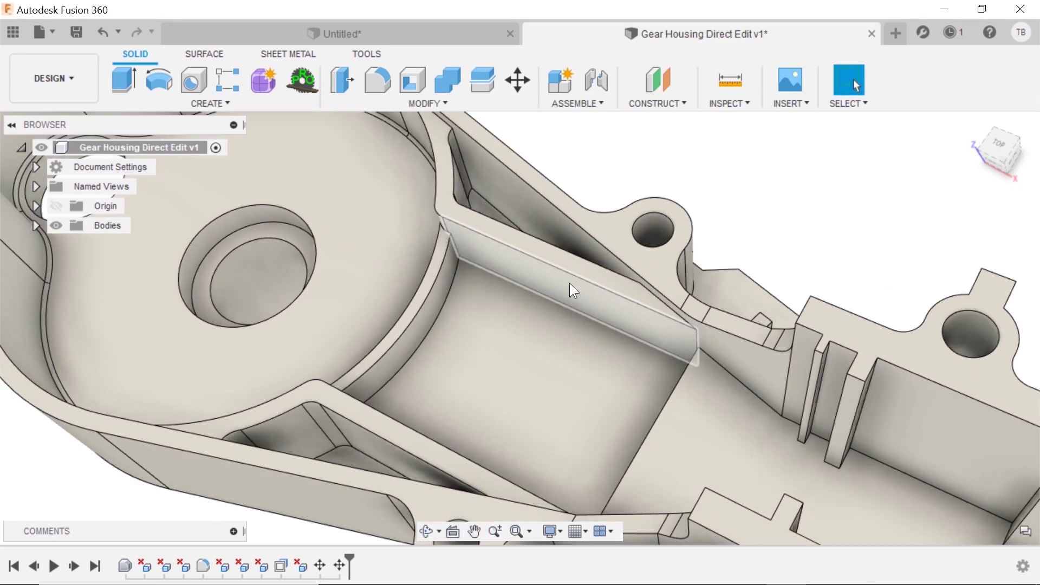
pyautogui.click(557, 287)
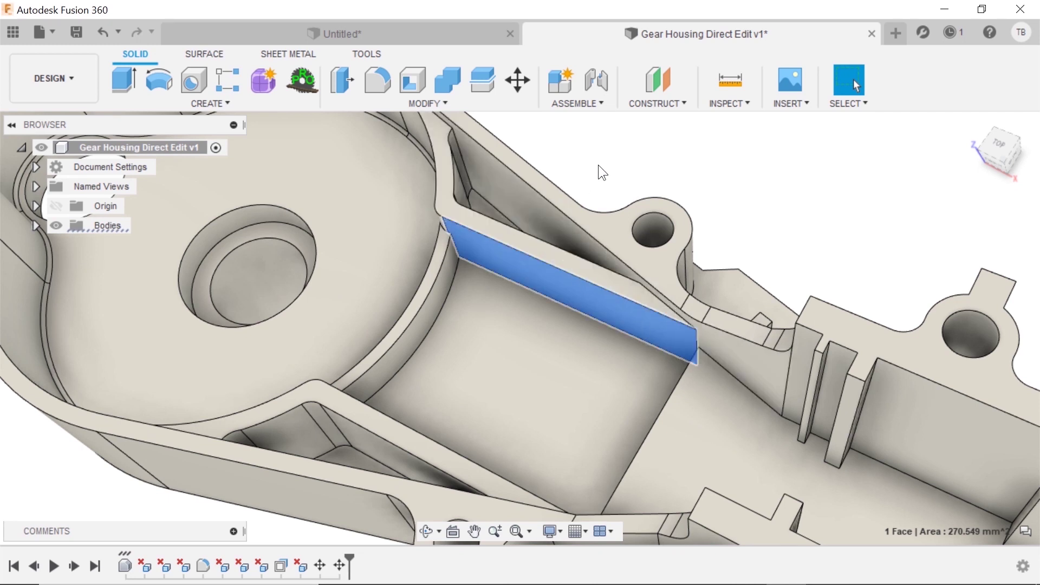
pyautogui.click(597, 196)
pyautogui.click(546, 275)
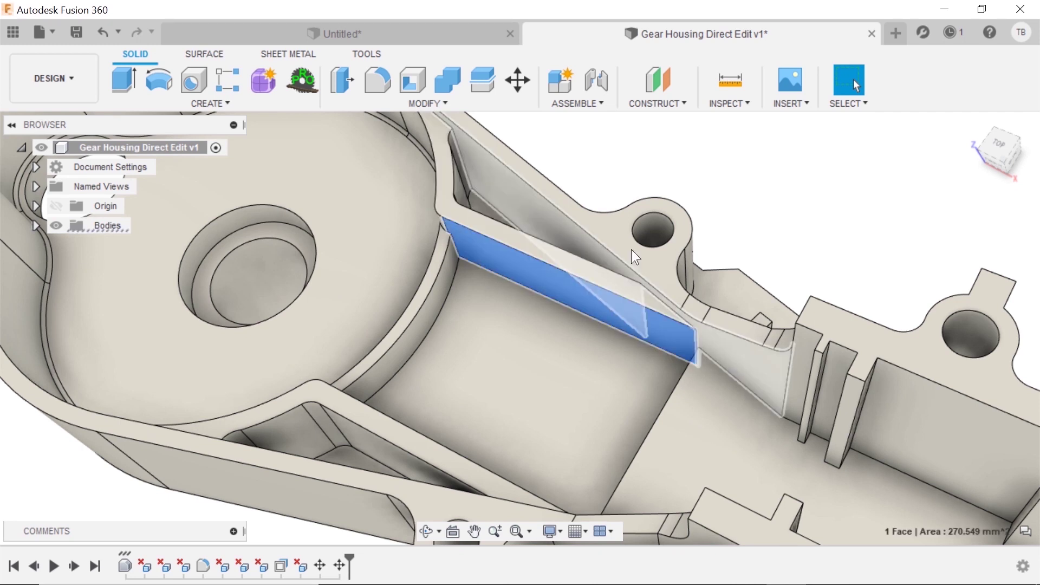
pyautogui.click(495, 255)
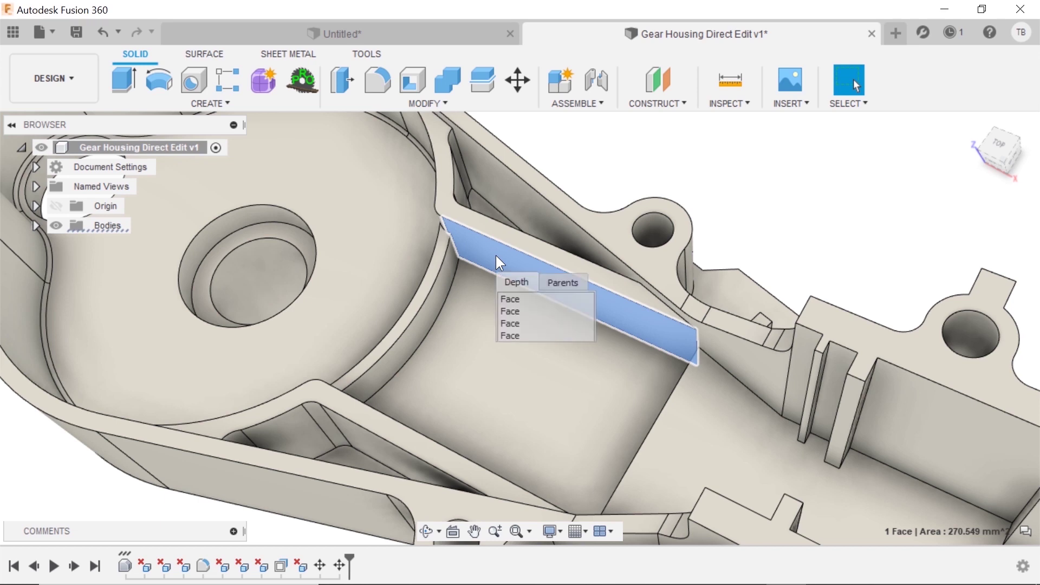
pyautogui.click(515, 311)
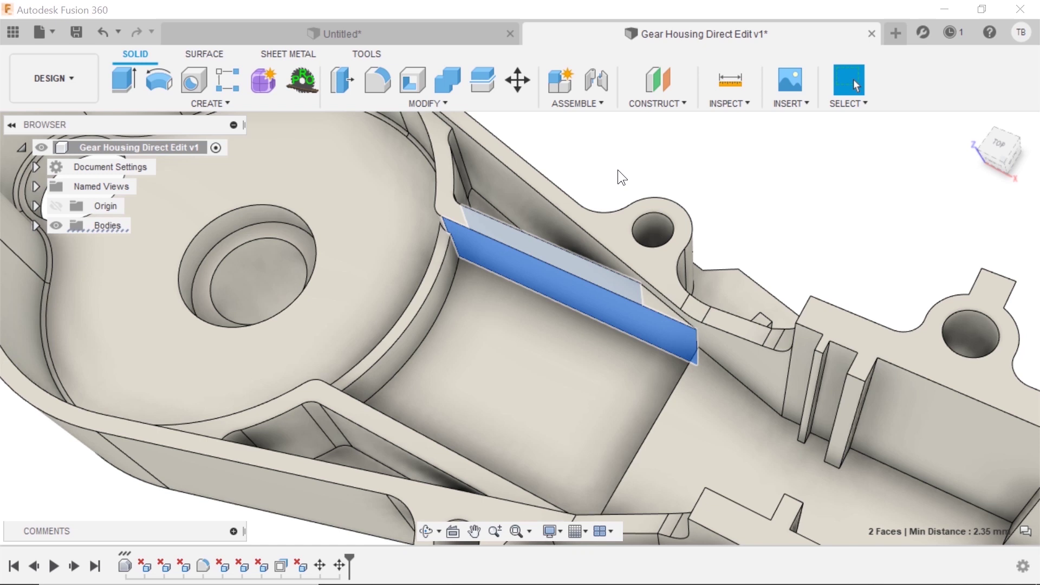
# Step: Rotate the two selected wall faces by -10 degrees about the small rounded corner edge where the wall meets the round chamber
pyautogui.write('smove')
pyautogui.press('Return')
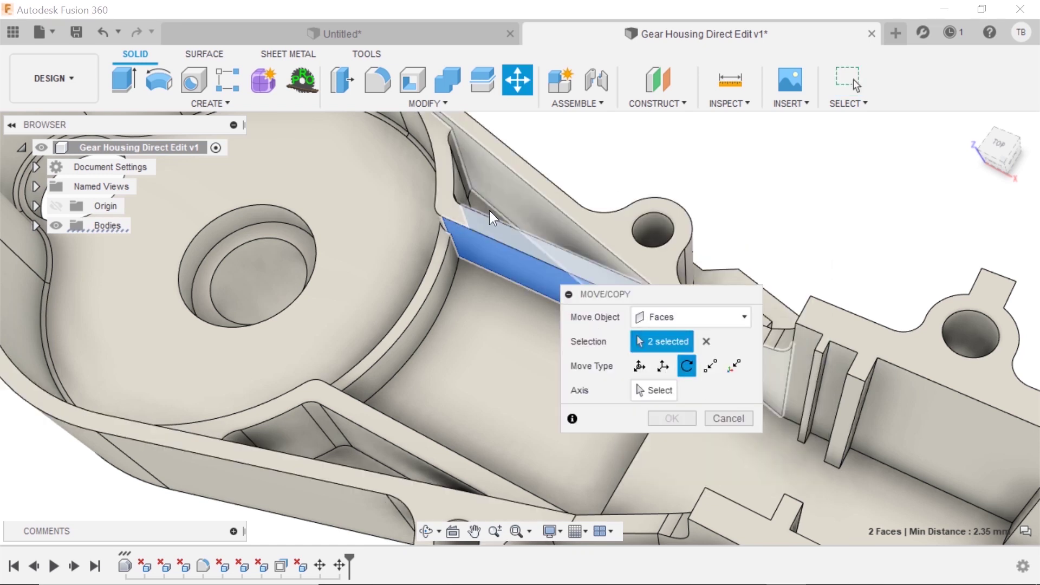
pyautogui.click(436, 208)
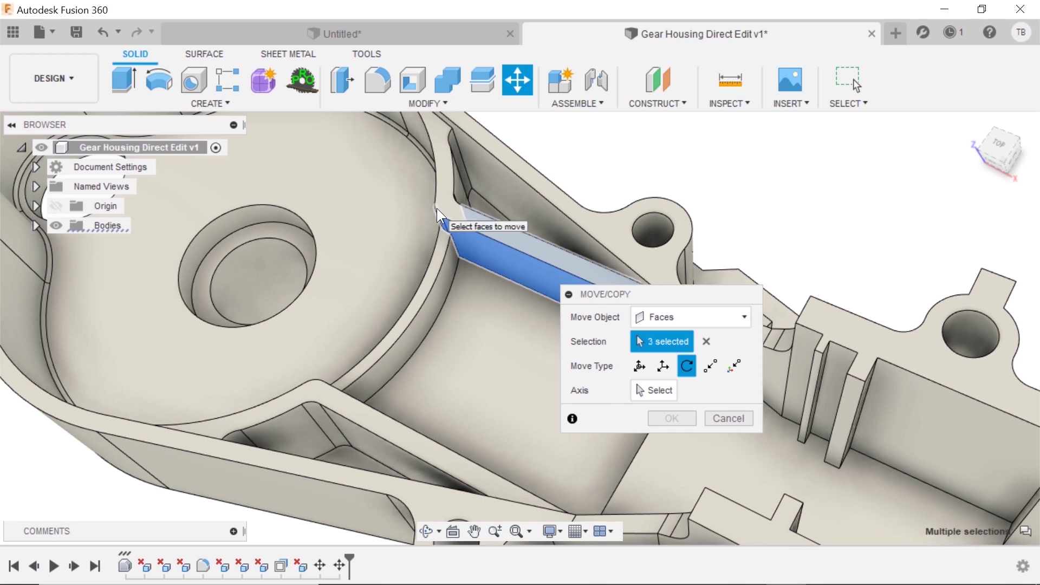
pyautogui.click(440, 222)
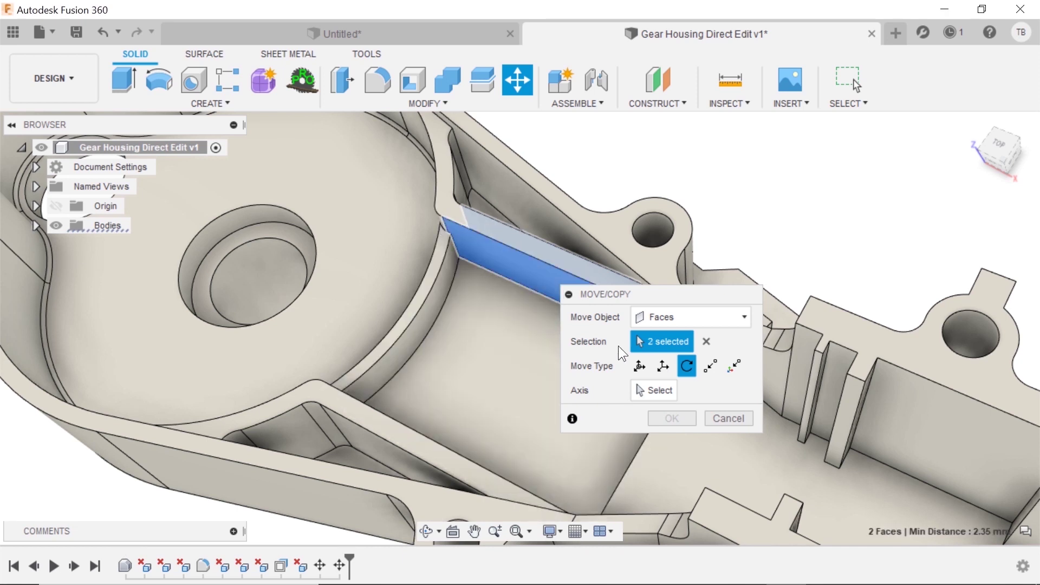
pyautogui.click(648, 381)
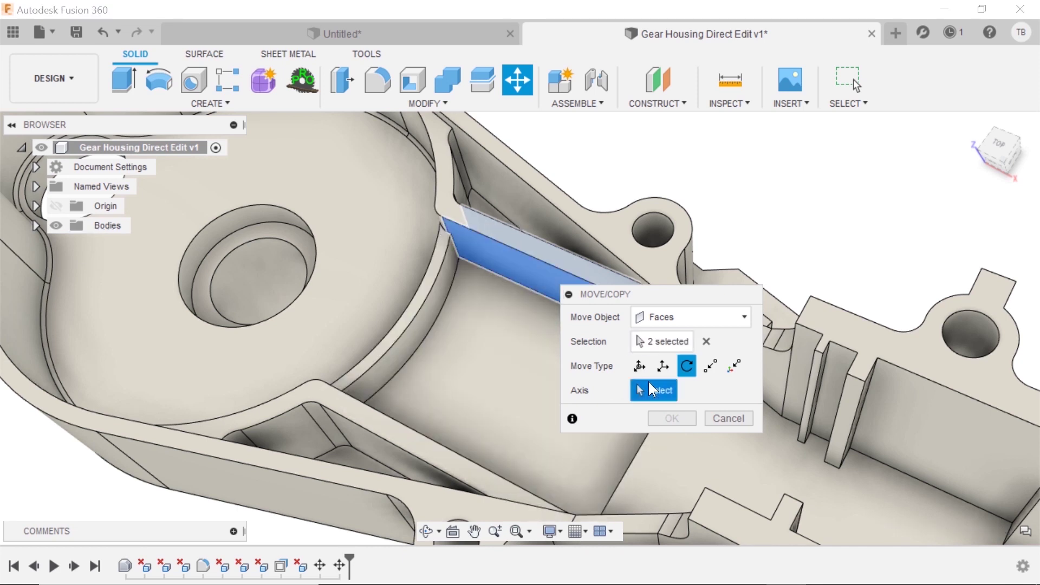
pyautogui.click(435, 213)
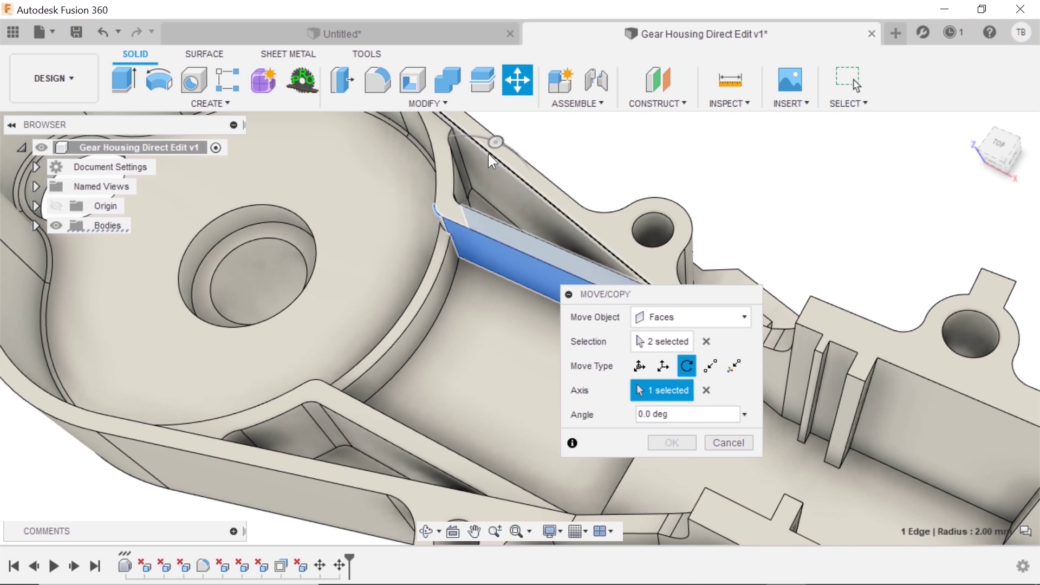
pyautogui.moveTo(495, 142); pyautogui.dragTo(481, 142)
pyautogui.keyDown('shift'); pyautogui.moveTo(480, 142); pyautogui.dragTo(625, 207, button='middle'); pyautogui.keyUp('shift')
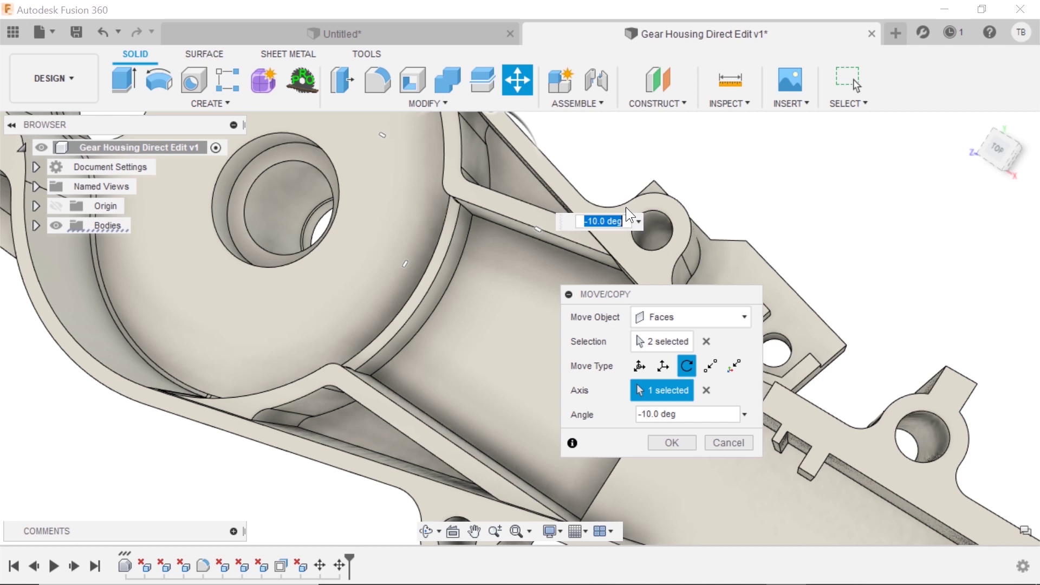